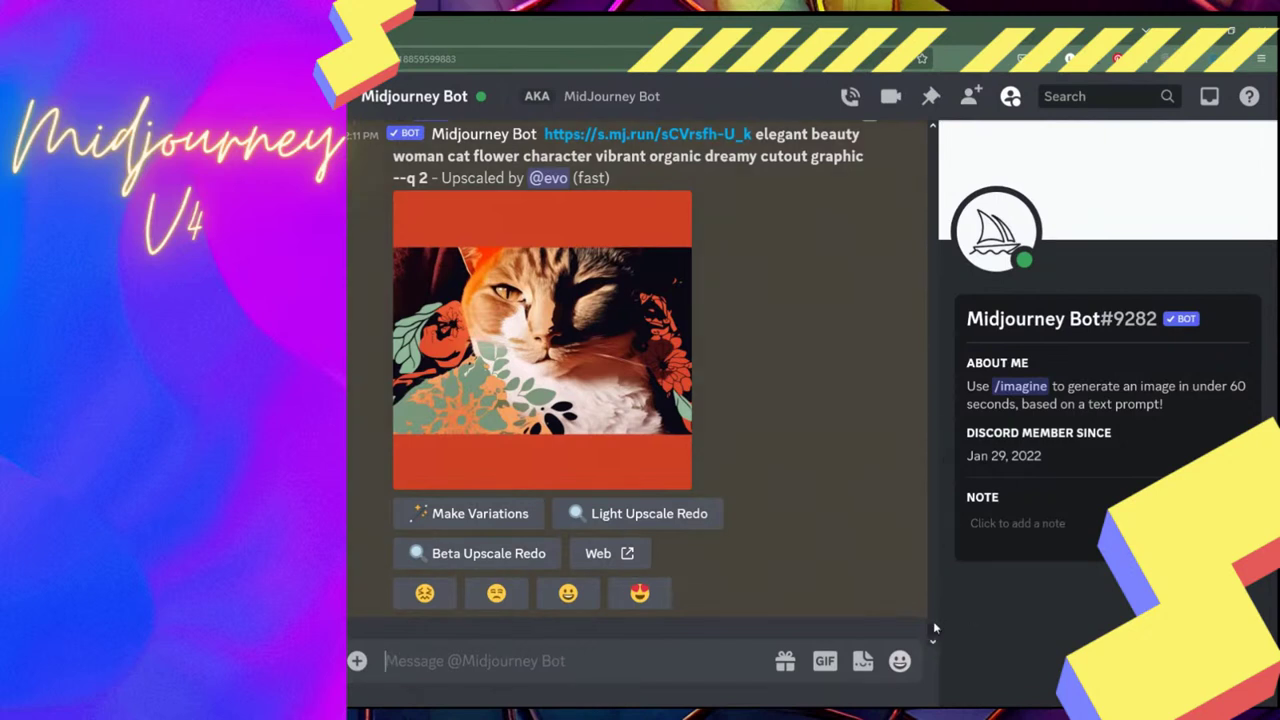
- Examine the "realistic feline" remix grid and the upscaled "elegant beauty woman cat flower" image in the chat history
scroll(934, 635, up, 2)
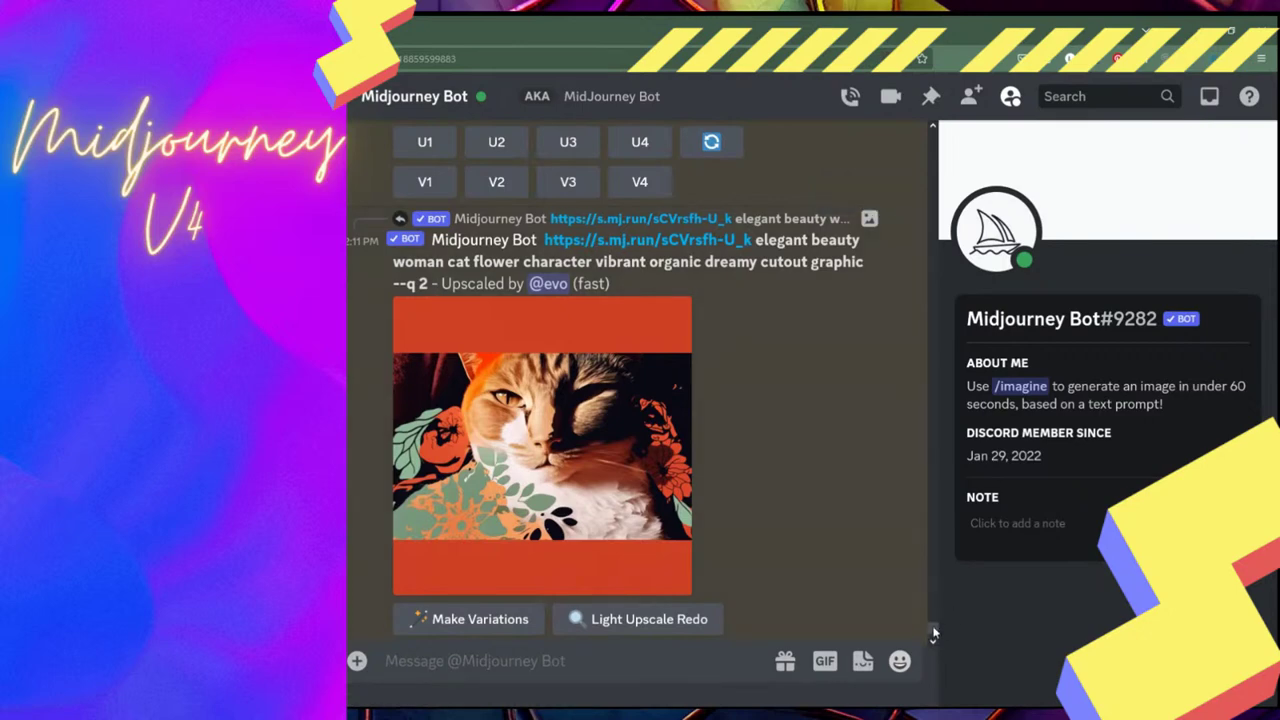
scroll(933, 626, up, 4)
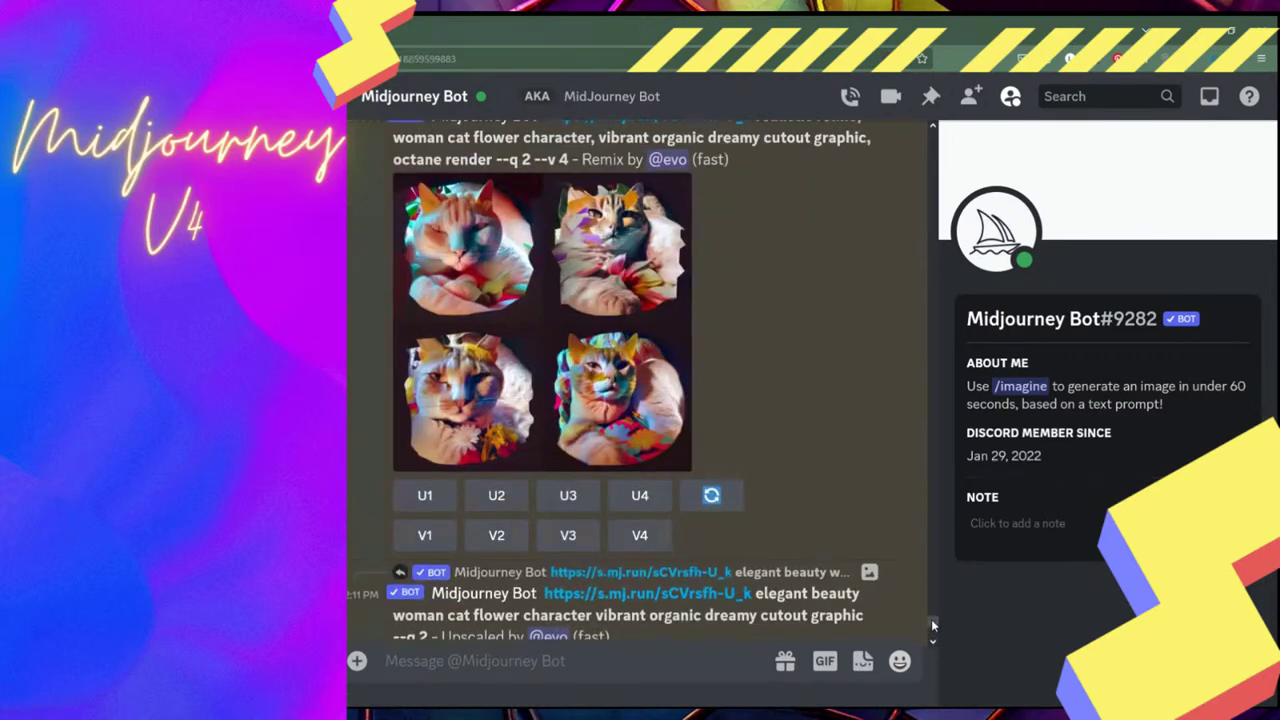
scroll(933, 626, up, 2)
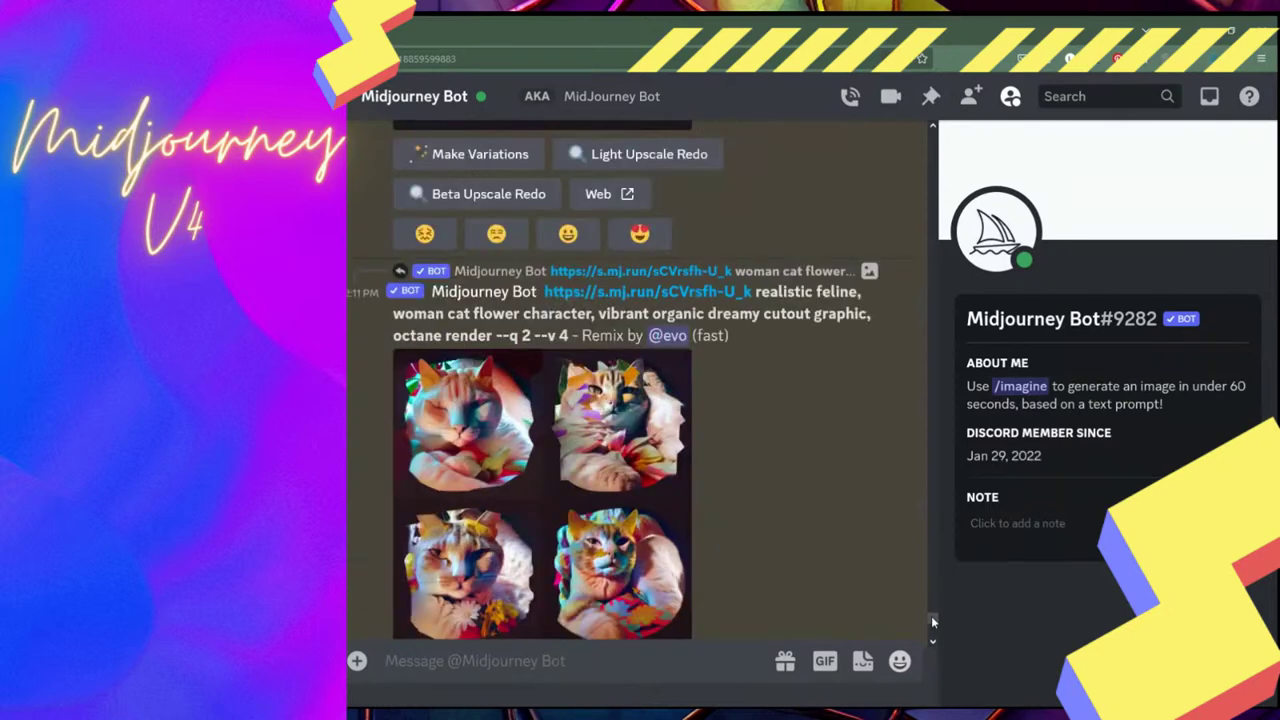
scroll(933, 622, down, 3)
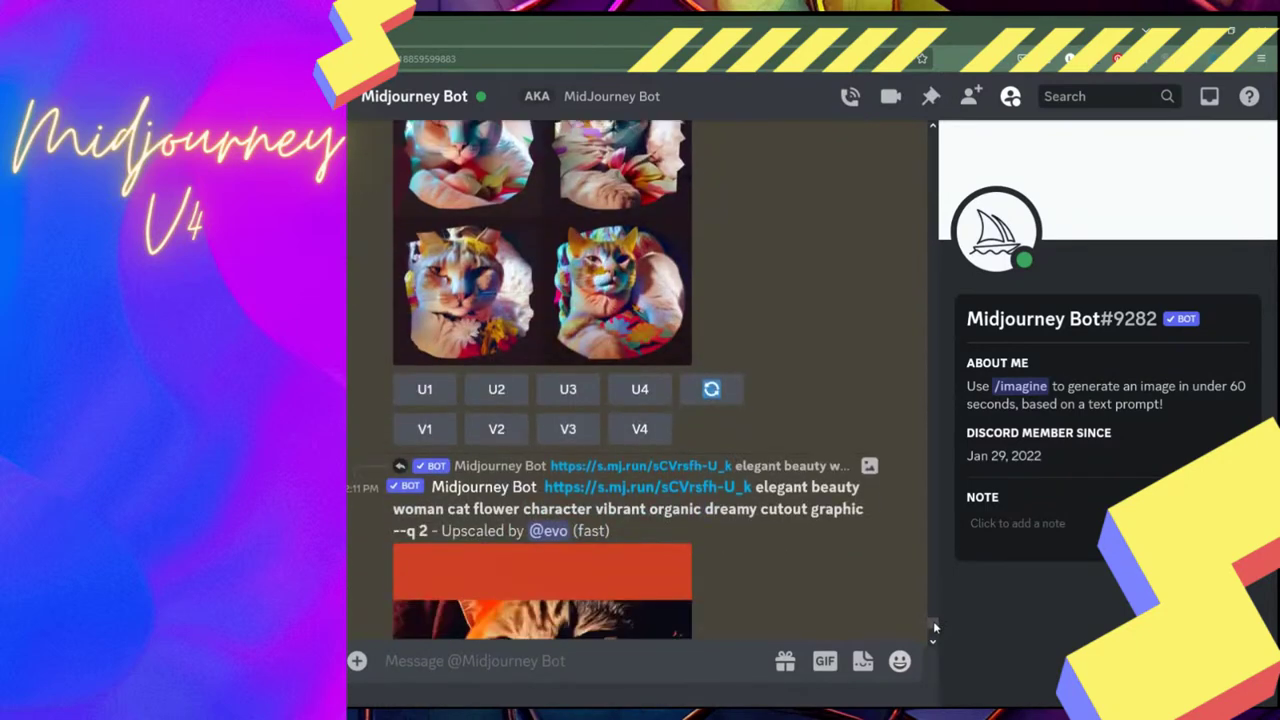
scroll(935, 627, up, 3)
scroll(935, 627, down, 3)
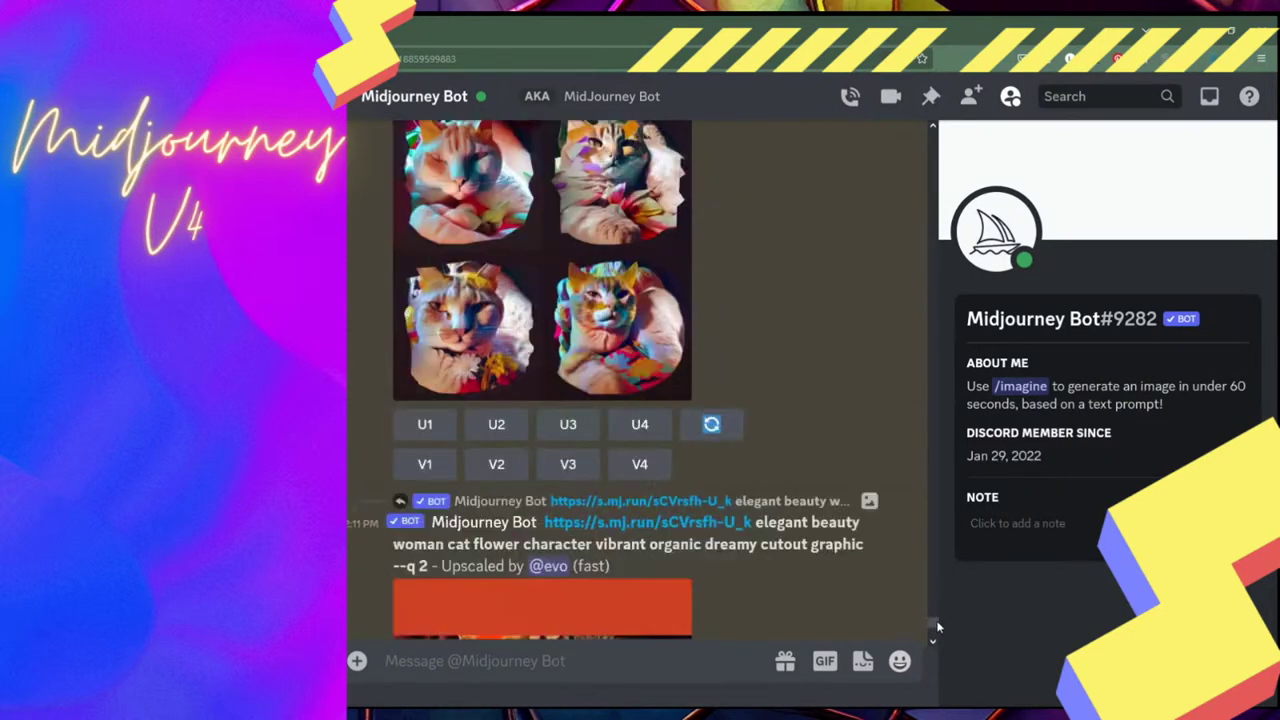
scroll(938, 627, down, 1)
scroll(936, 620, up, 5)
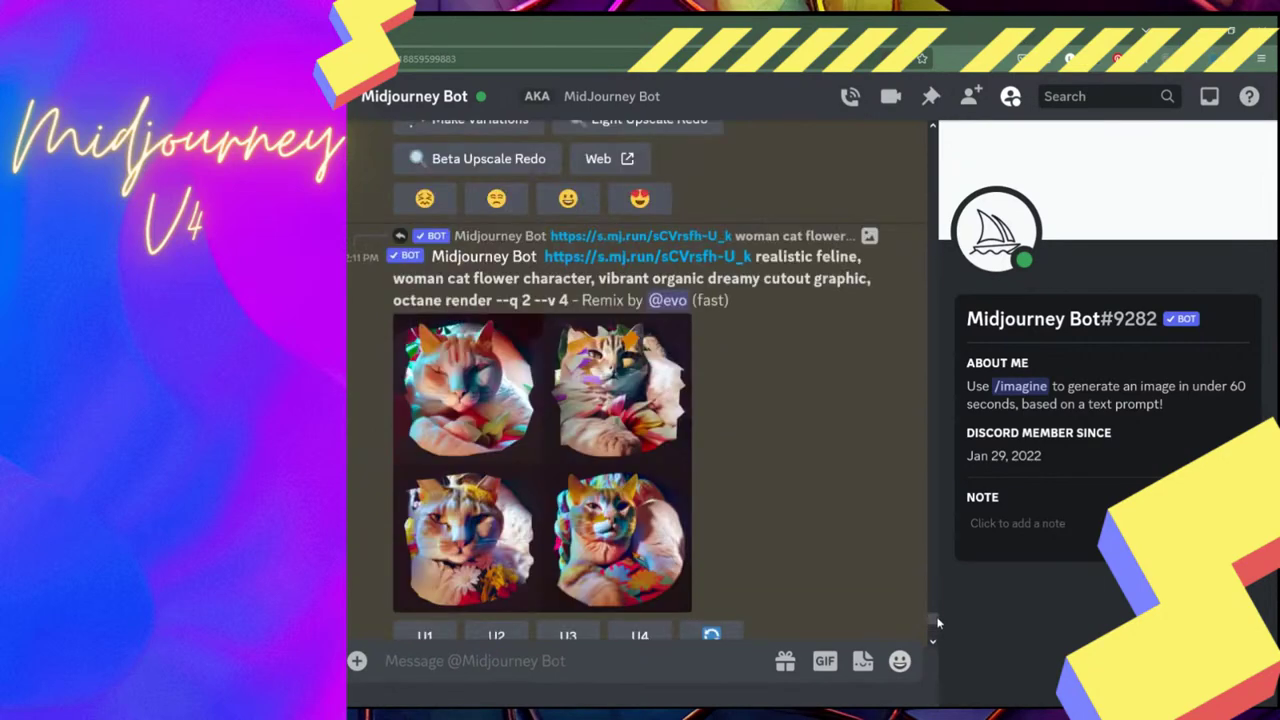
scroll(936, 620, down, 4)
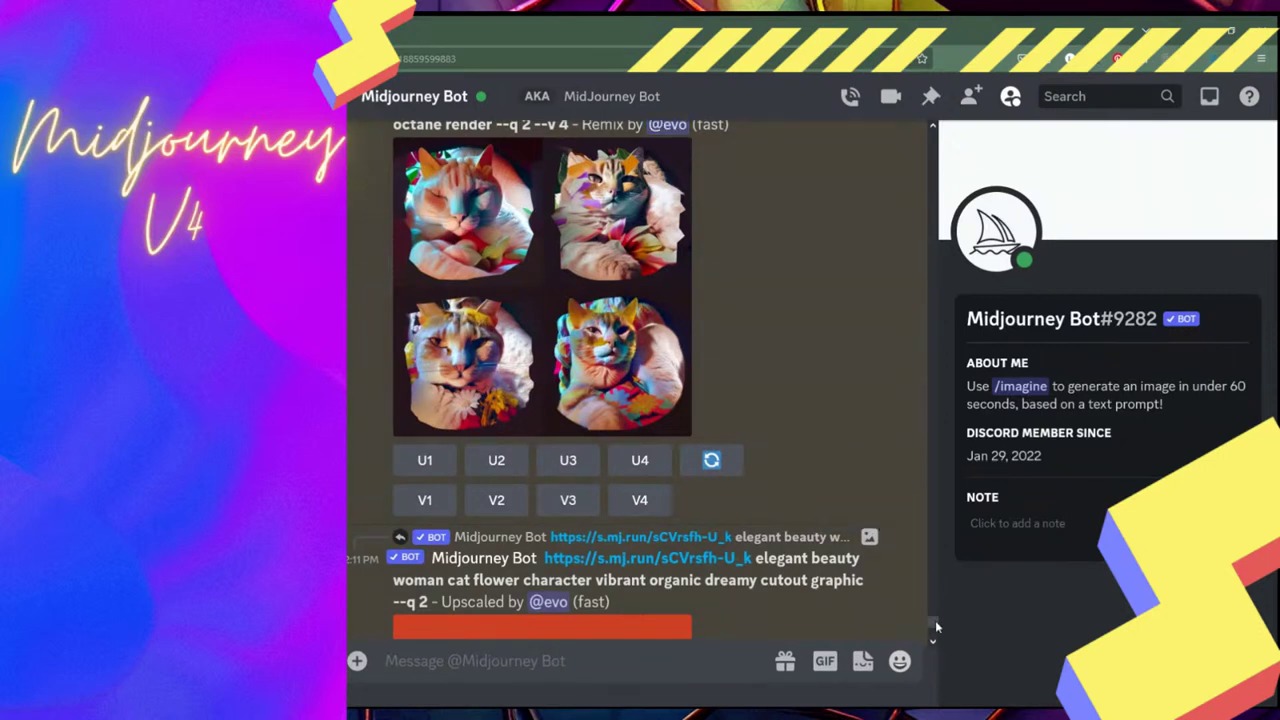
scroll(936, 627, up, 1)
scroll(936, 627, up, 1)
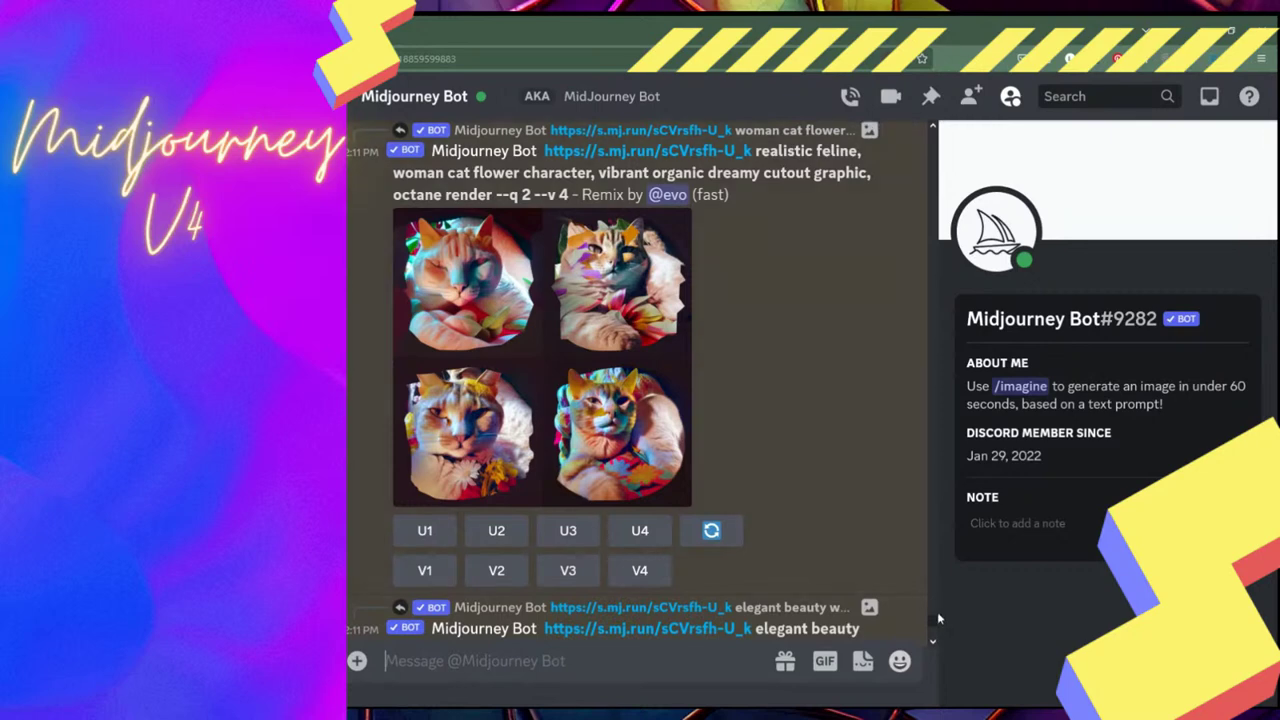
- Review the earlier upscaled art nouveau theatrical poster cats, comparing the rarified, gold and dignified prompt versions
scroll(935, 616, up, 2)
scroll(935, 618, up, 10)
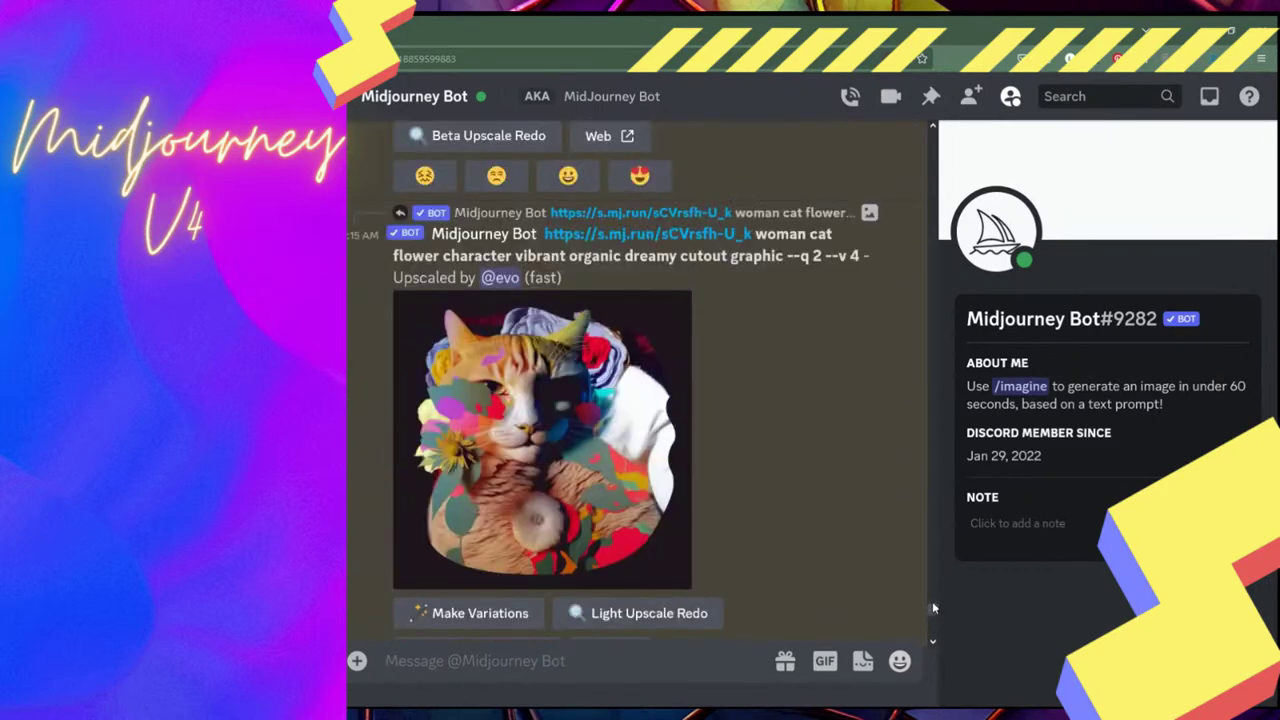
scroll(930, 586, up, 4)
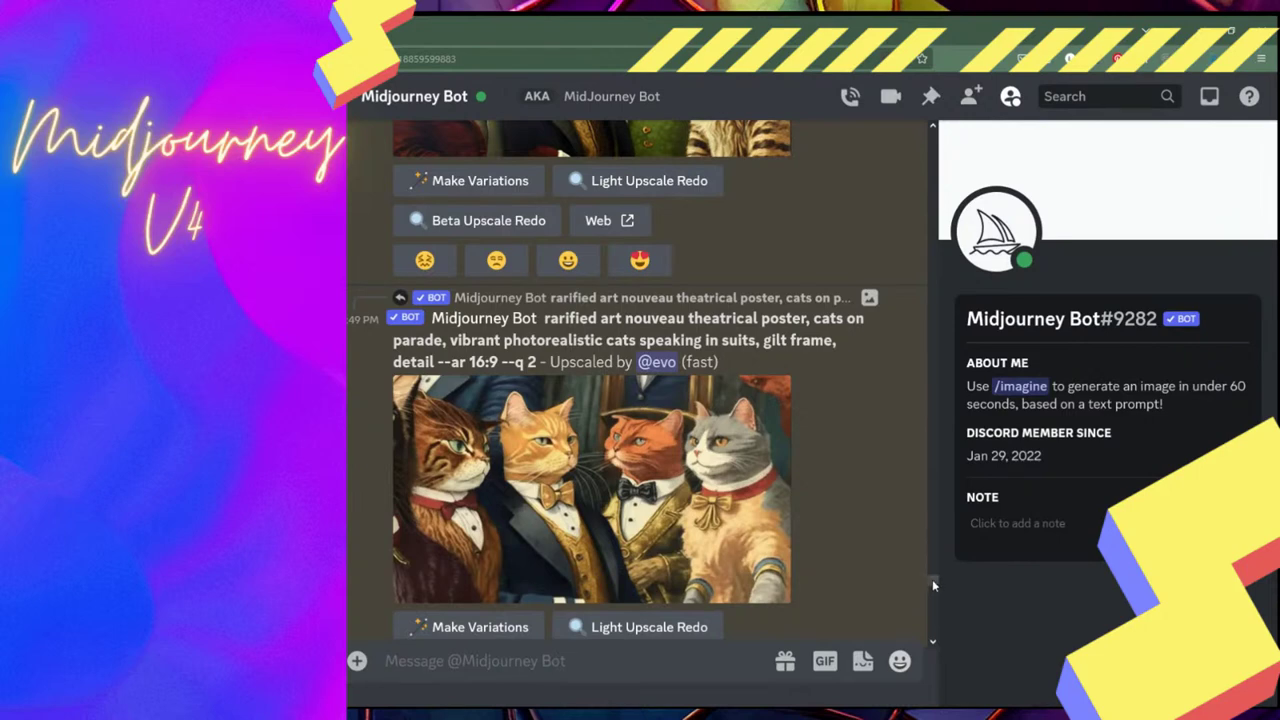
scroll(932, 579, up, 5)
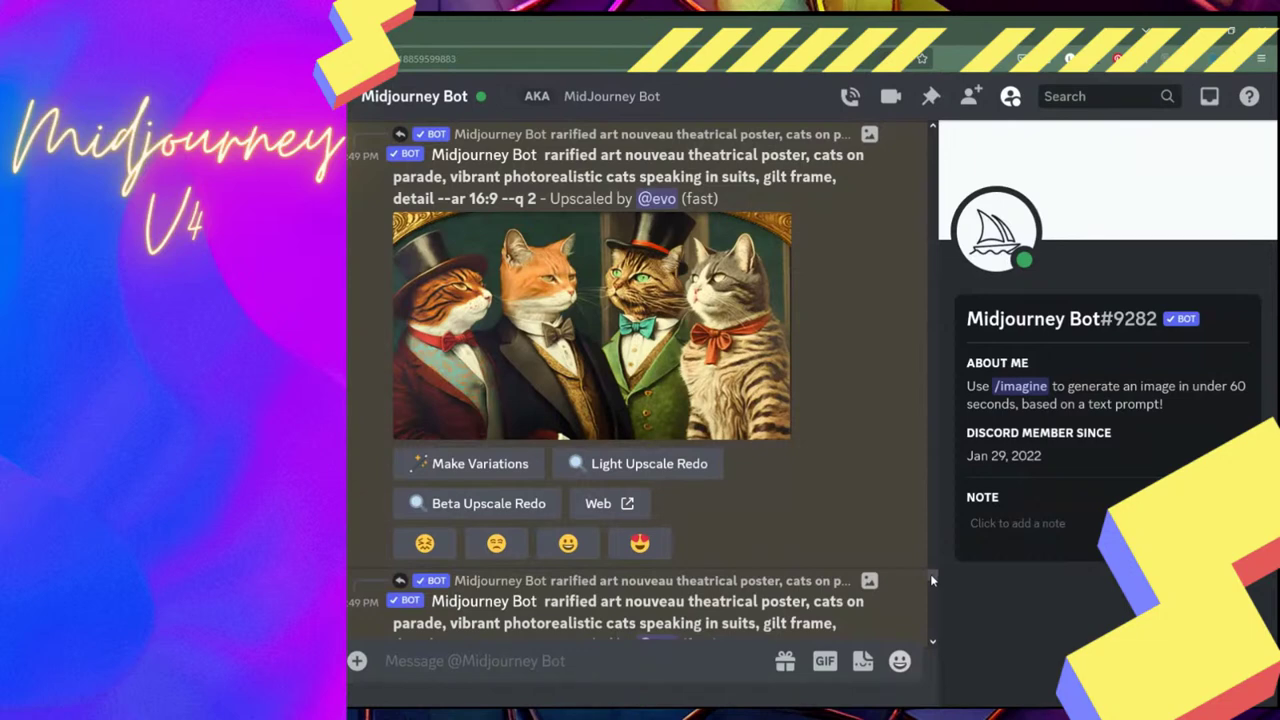
scroll(930, 578, down, 5)
scroll(929, 570, up, 2)
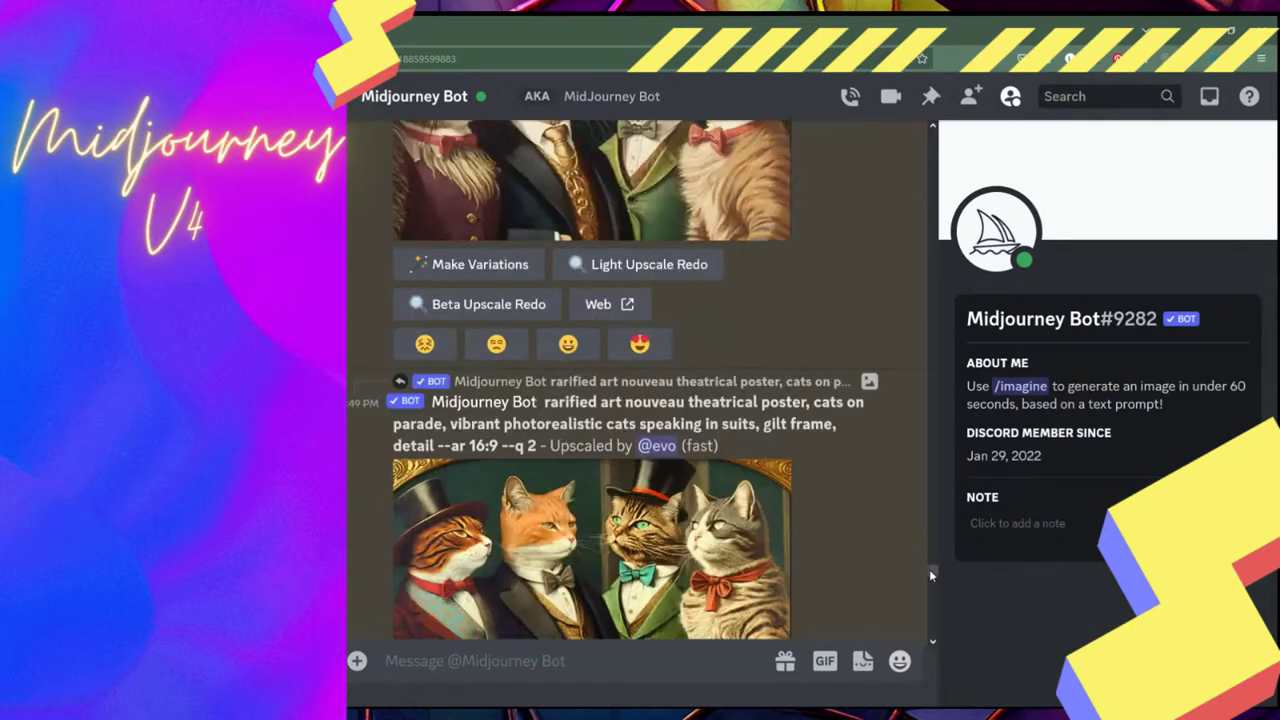
scroll(930, 567, up, 3)
scroll(930, 570, down, 5)
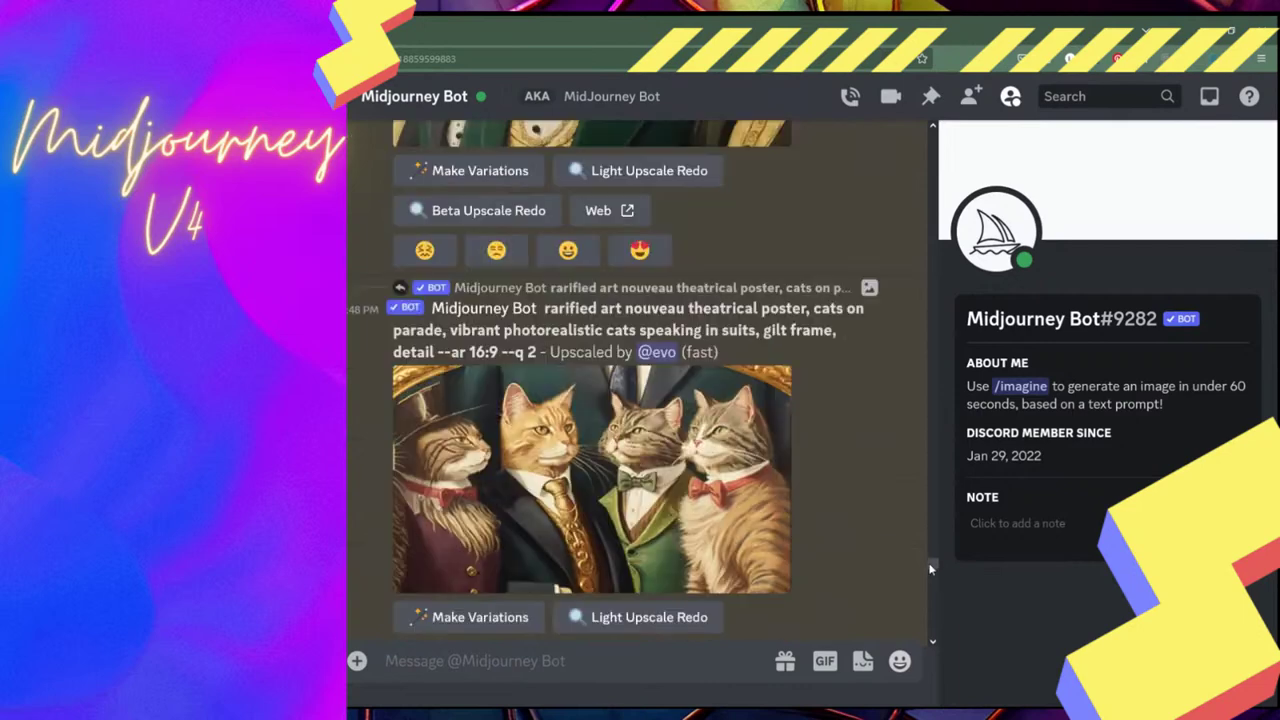
scroll(930, 570, down, 1)
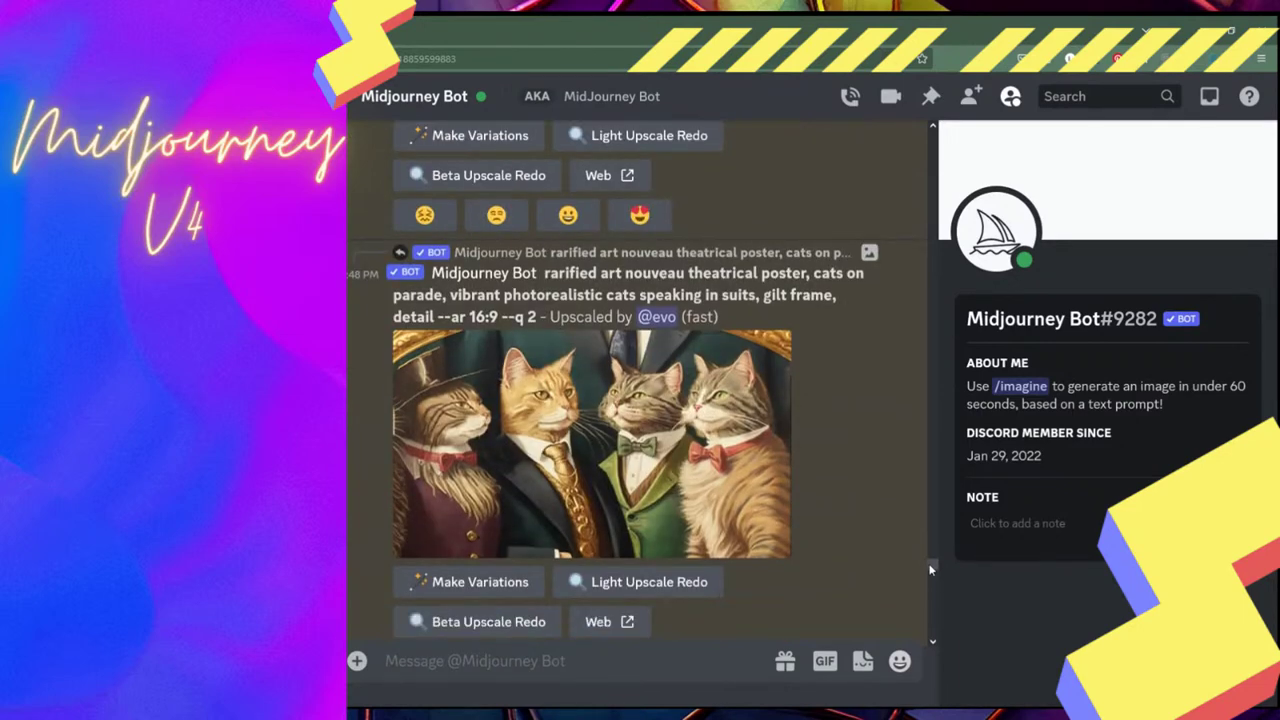
scroll(930, 570, up, 6)
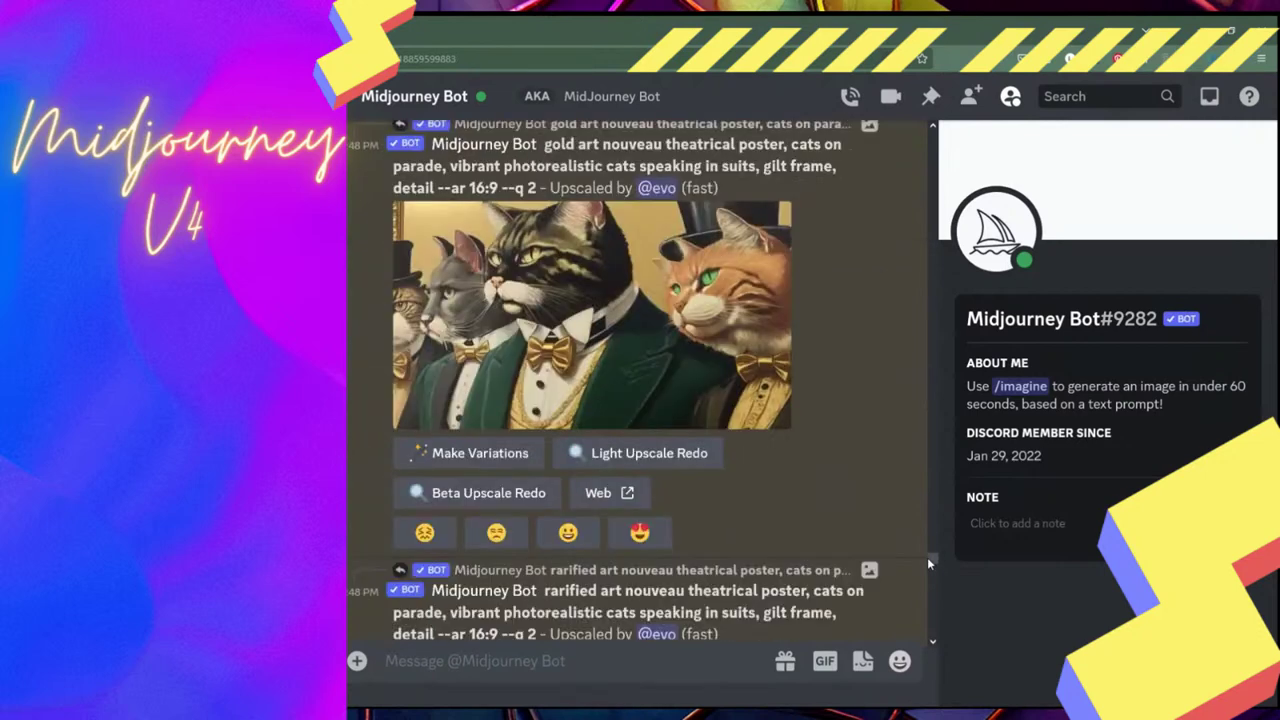
scroll(927, 557, up, 3)
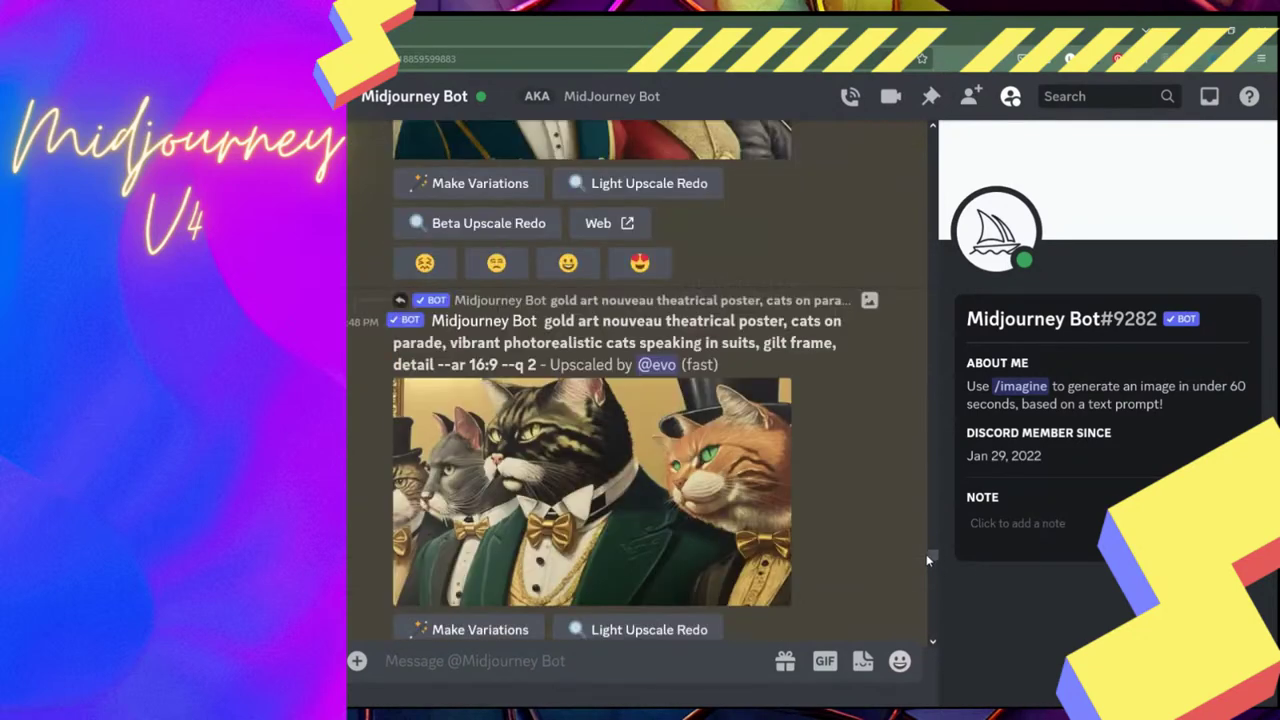
scroll(926, 554, up, 6)
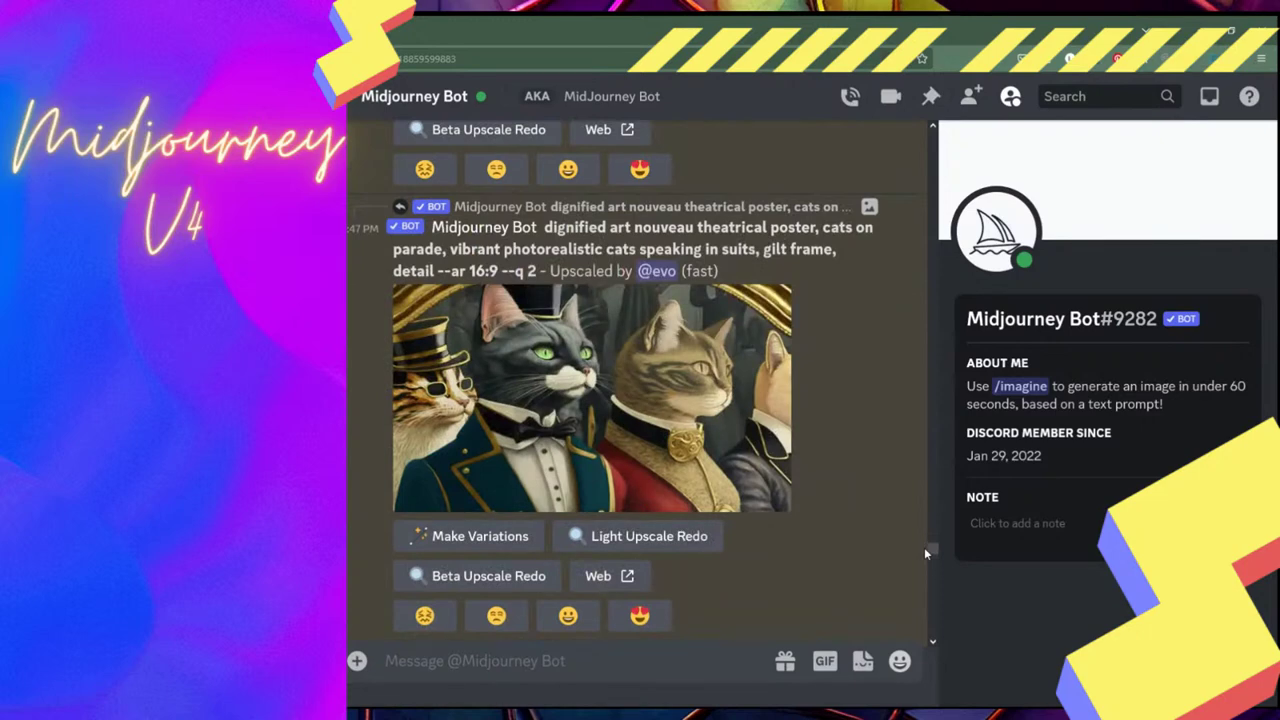
scroll(924, 547, up, 6)
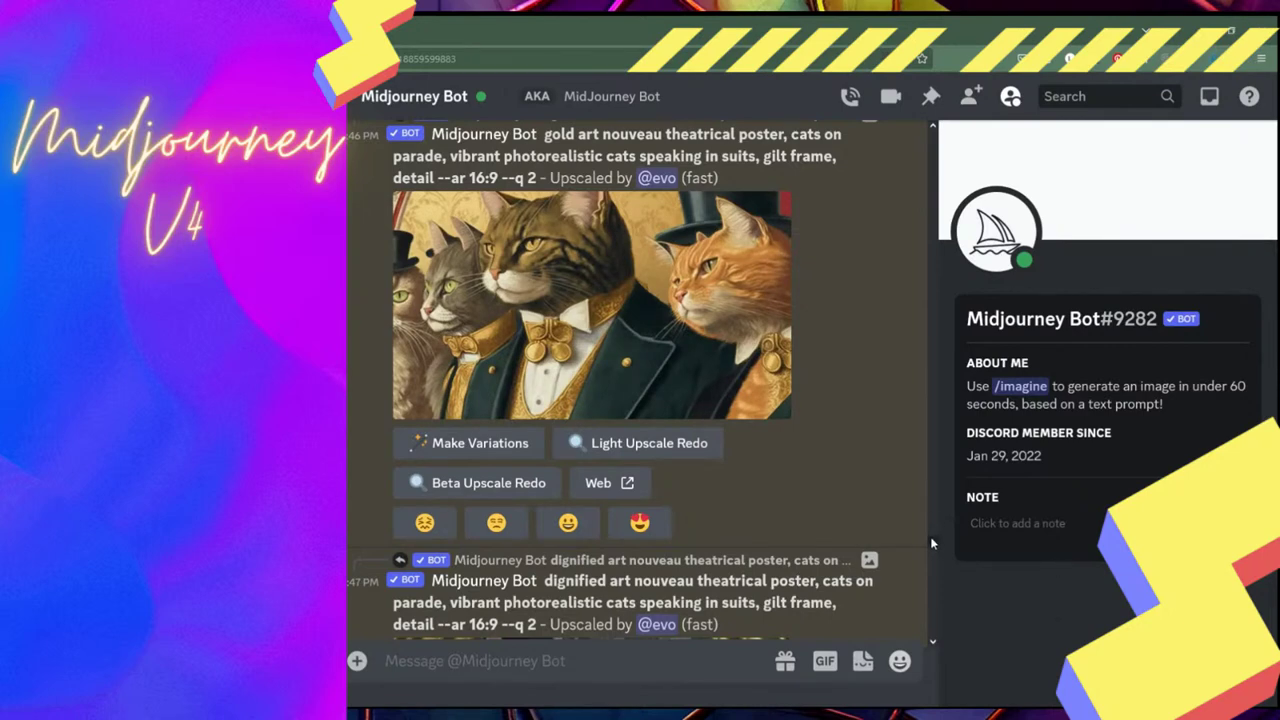
scroll(931, 543, down, 5)
scroll(931, 536, up, 3)
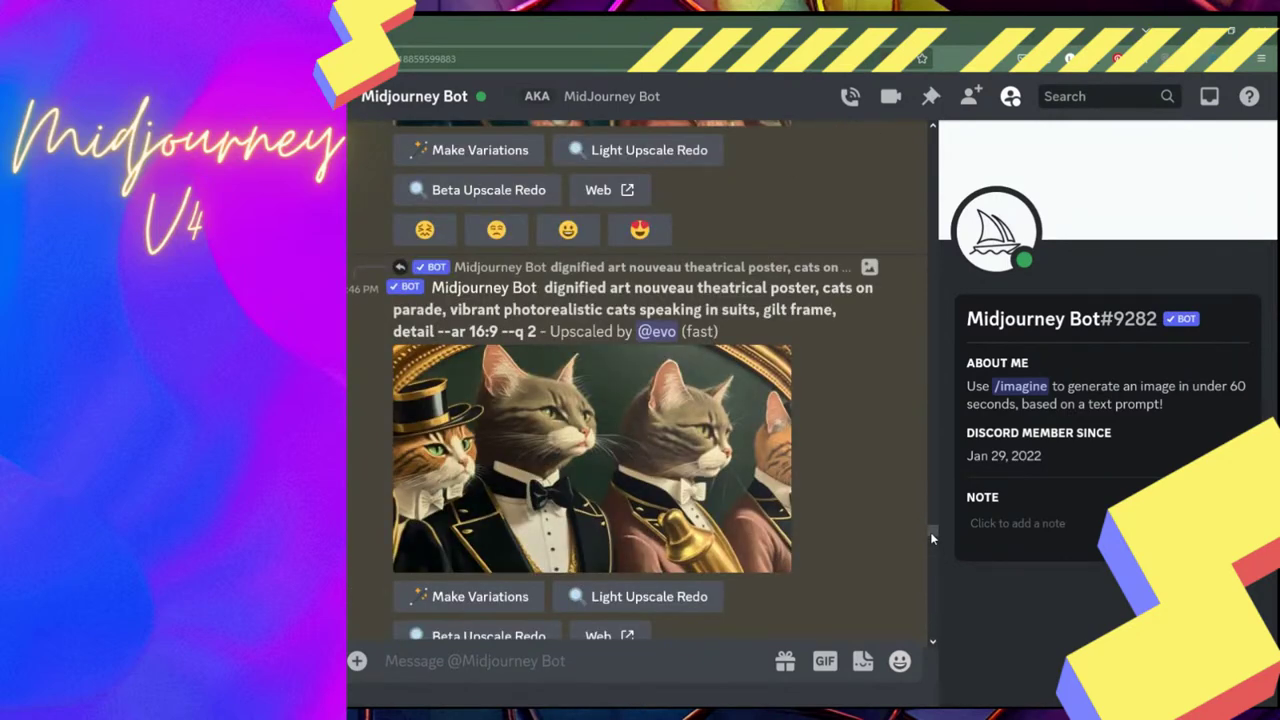
- Remix image #4 of the earlier blue art nouveau cat poster grid, correcting "portraitrue" to "portraiture" in its prompt, and submit it
drag(930, 532, 930, 513)
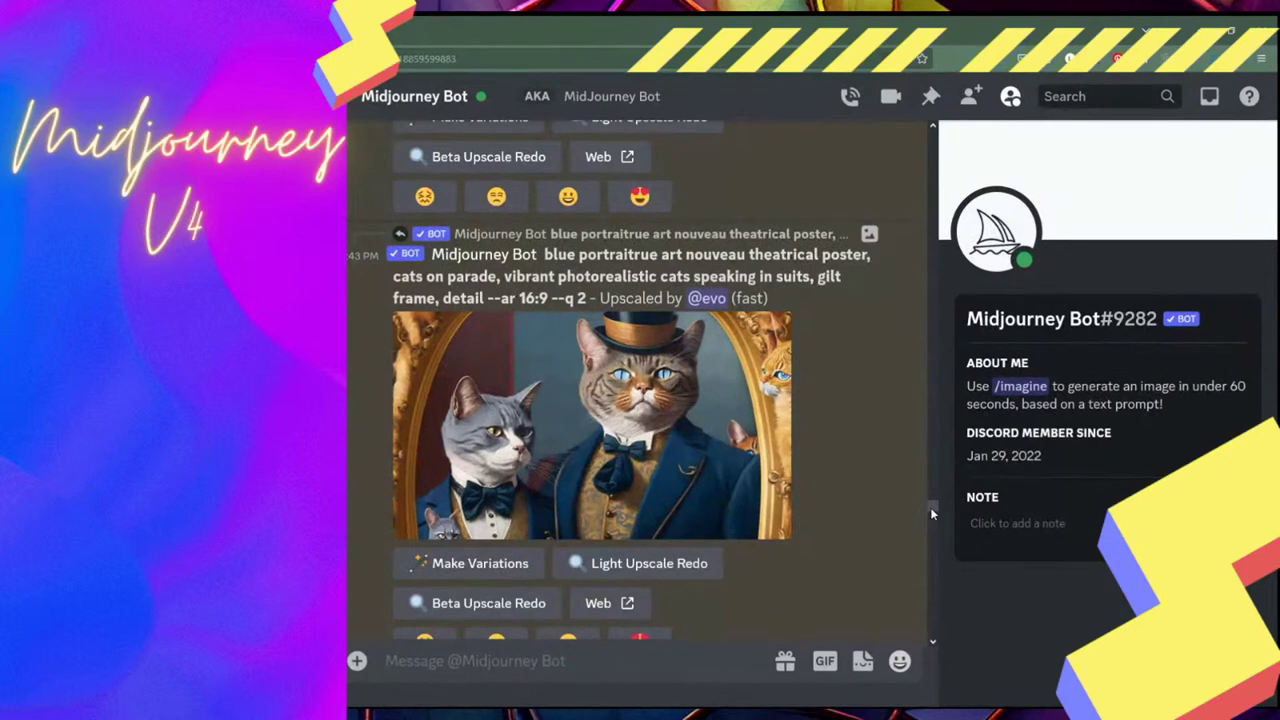
drag(930, 513, 930, 514)
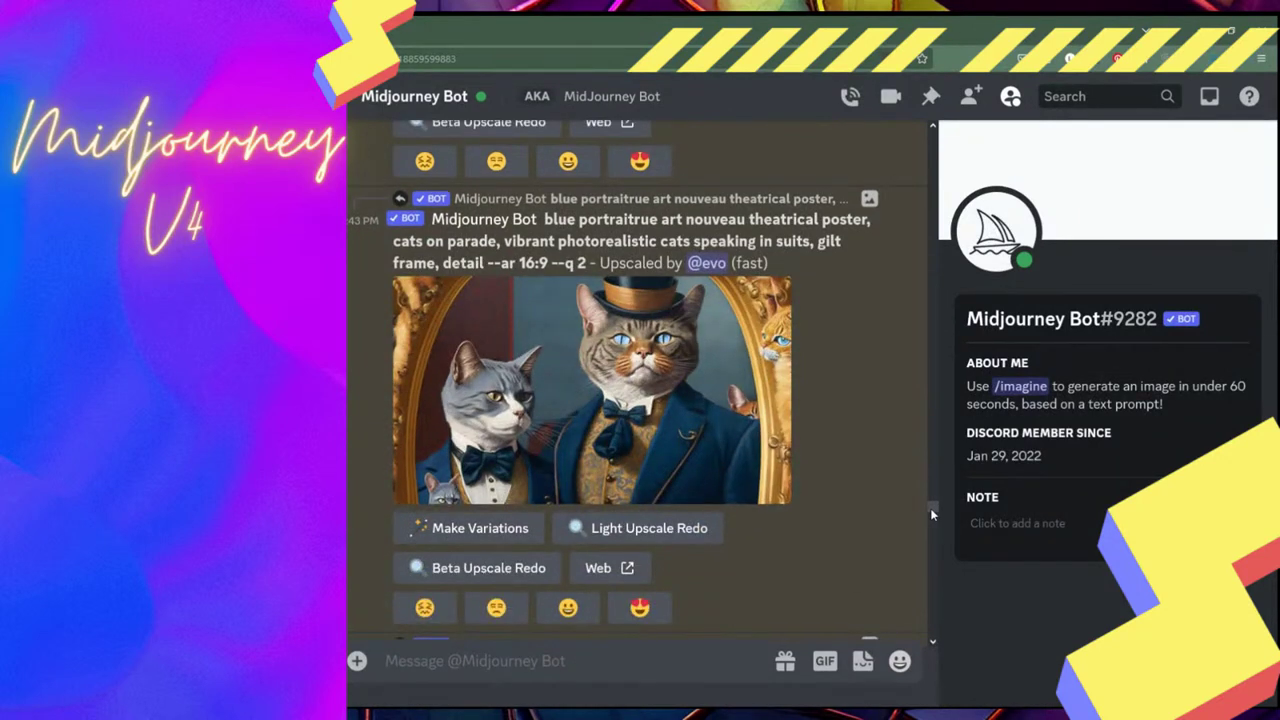
drag(930, 508, 916, 451)
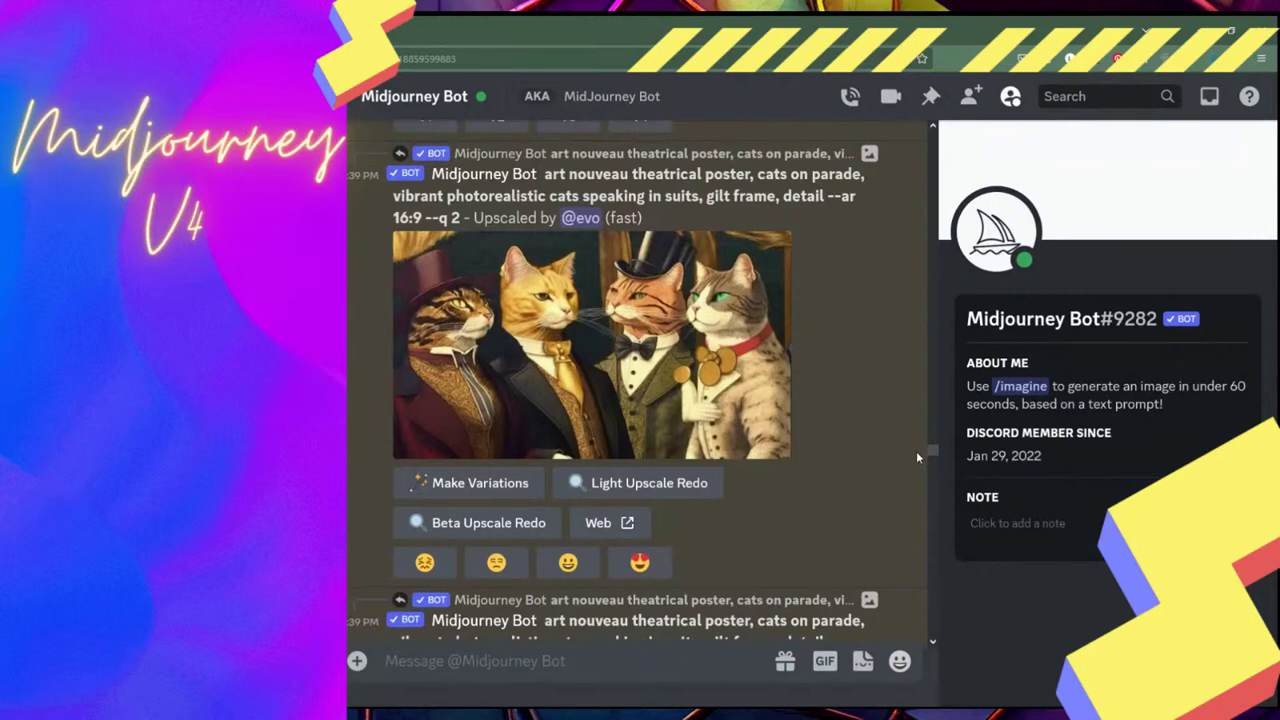
drag(916, 451, 904, 396)
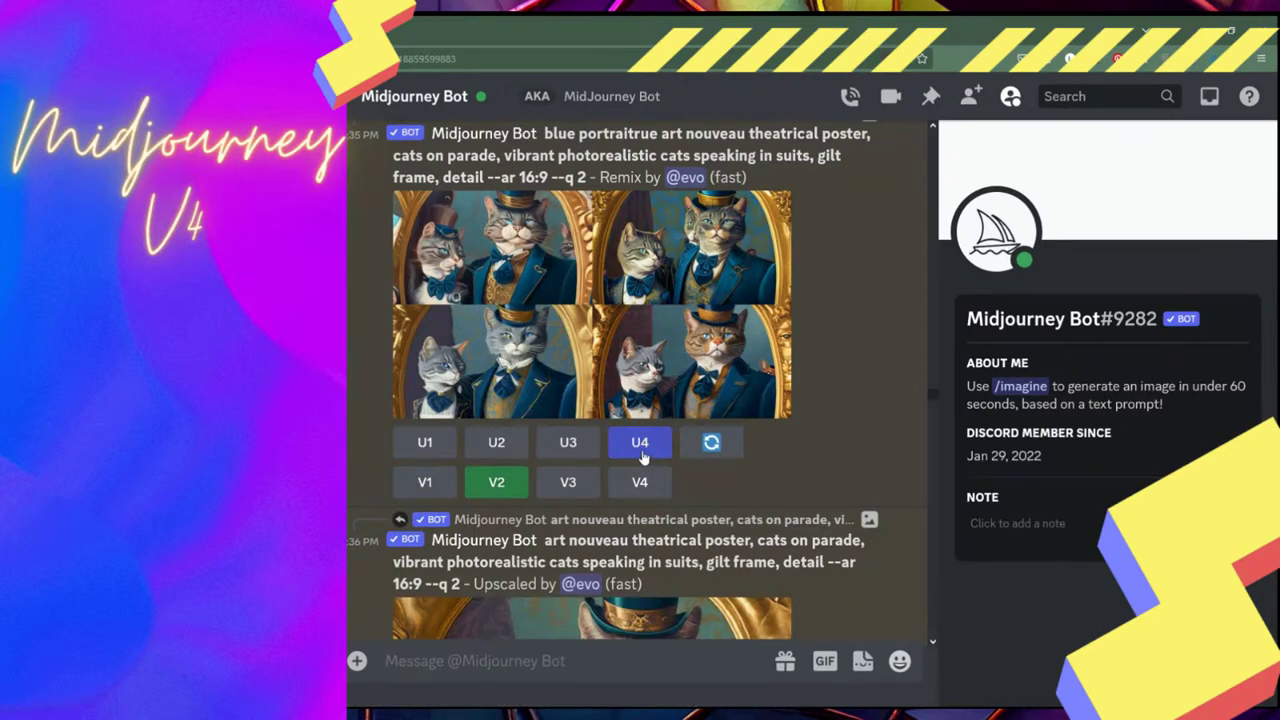
click(645, 488)
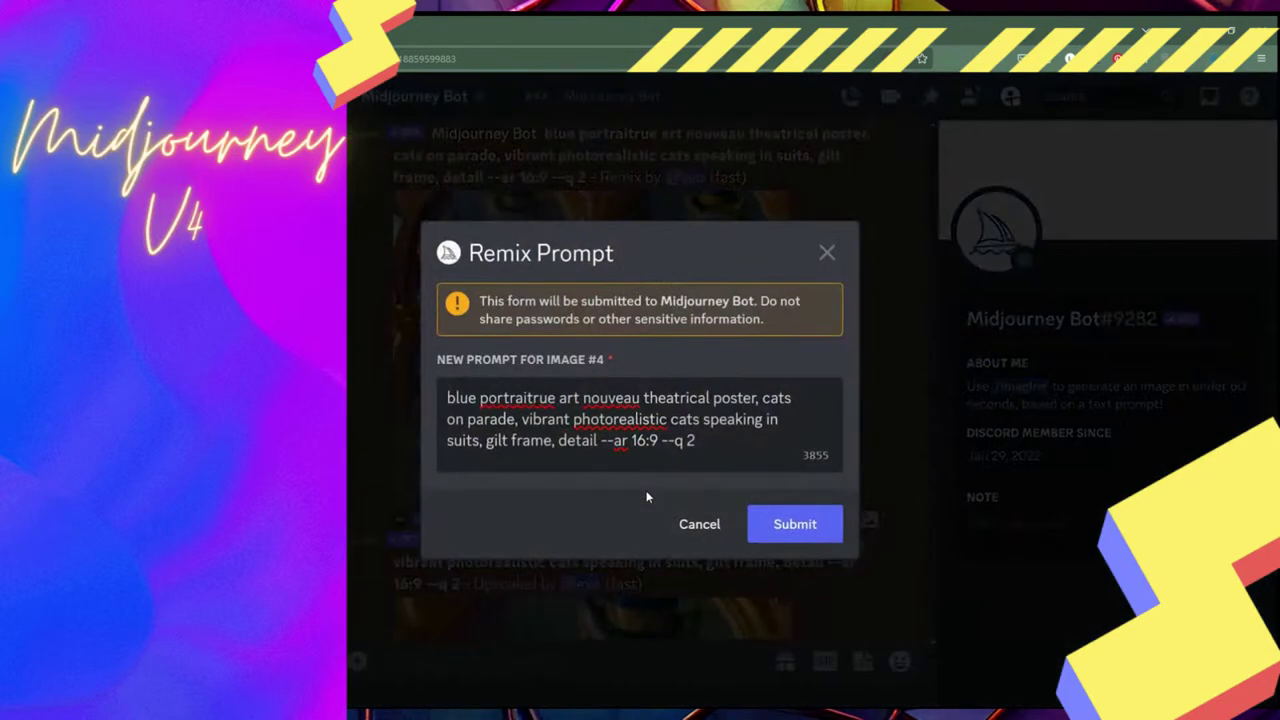
click(549, 398)
key(BackSpace)
key(BackSpace)
text(ur)
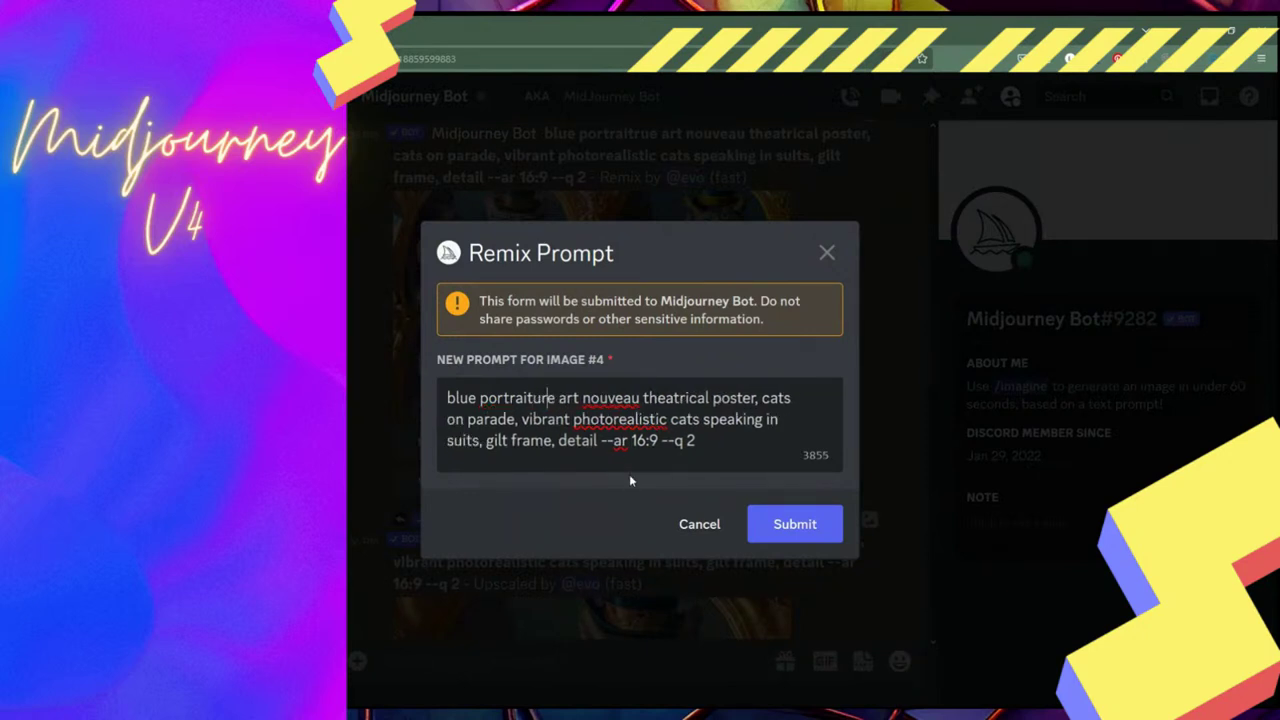
click(786, 523)
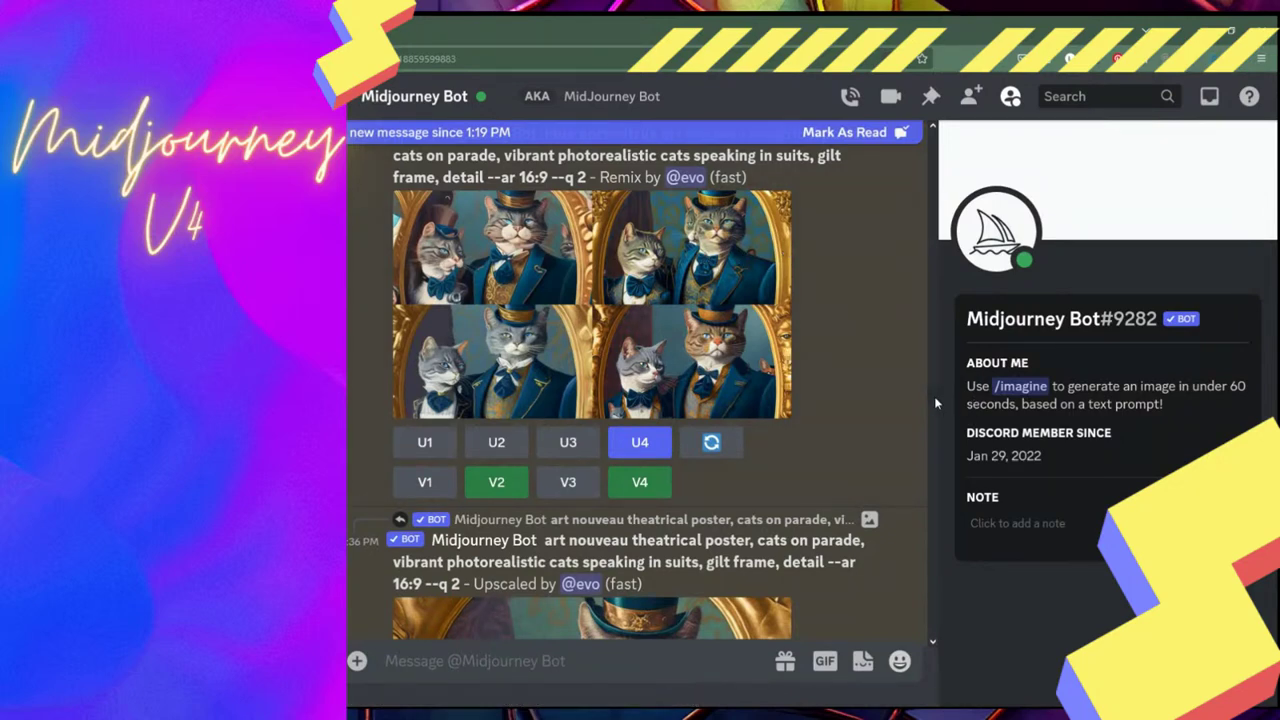
- Return to the newest messages and run the /settings command to show the Midjourney Bot's personal settings
scroll(934, 397, down, 1)
drag(934, 397, 934, 632)
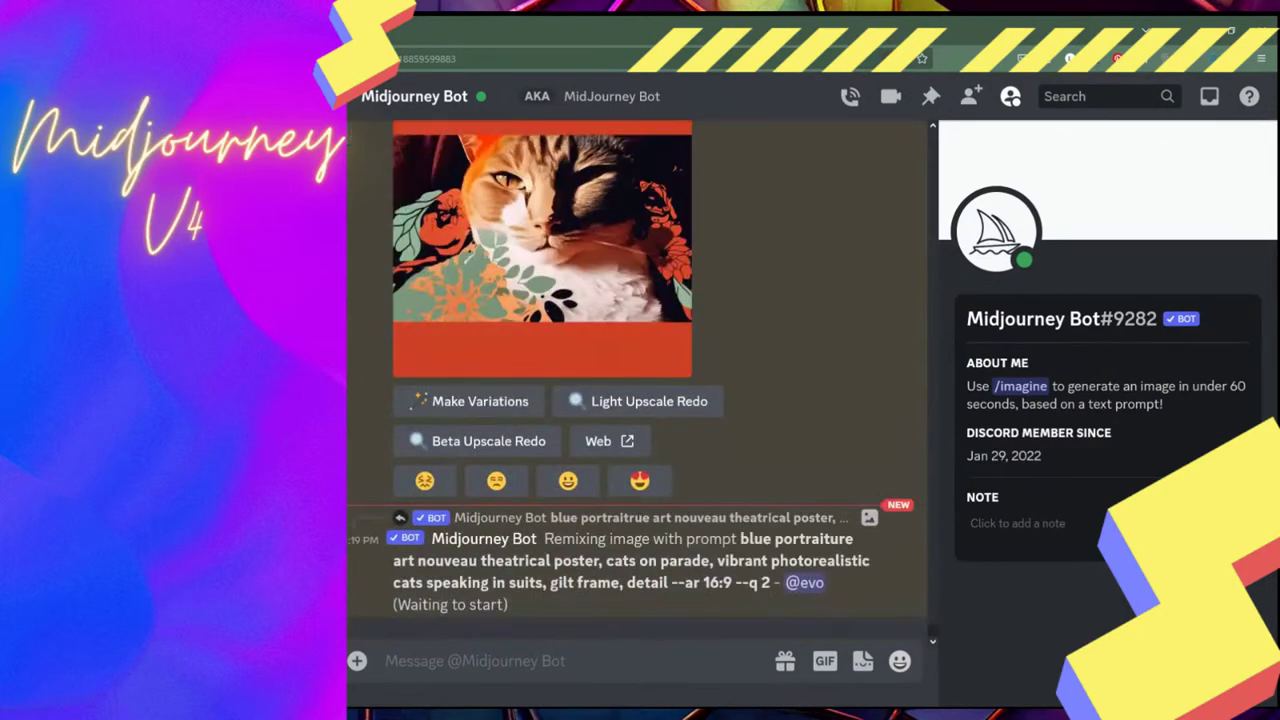
click(549, 657)
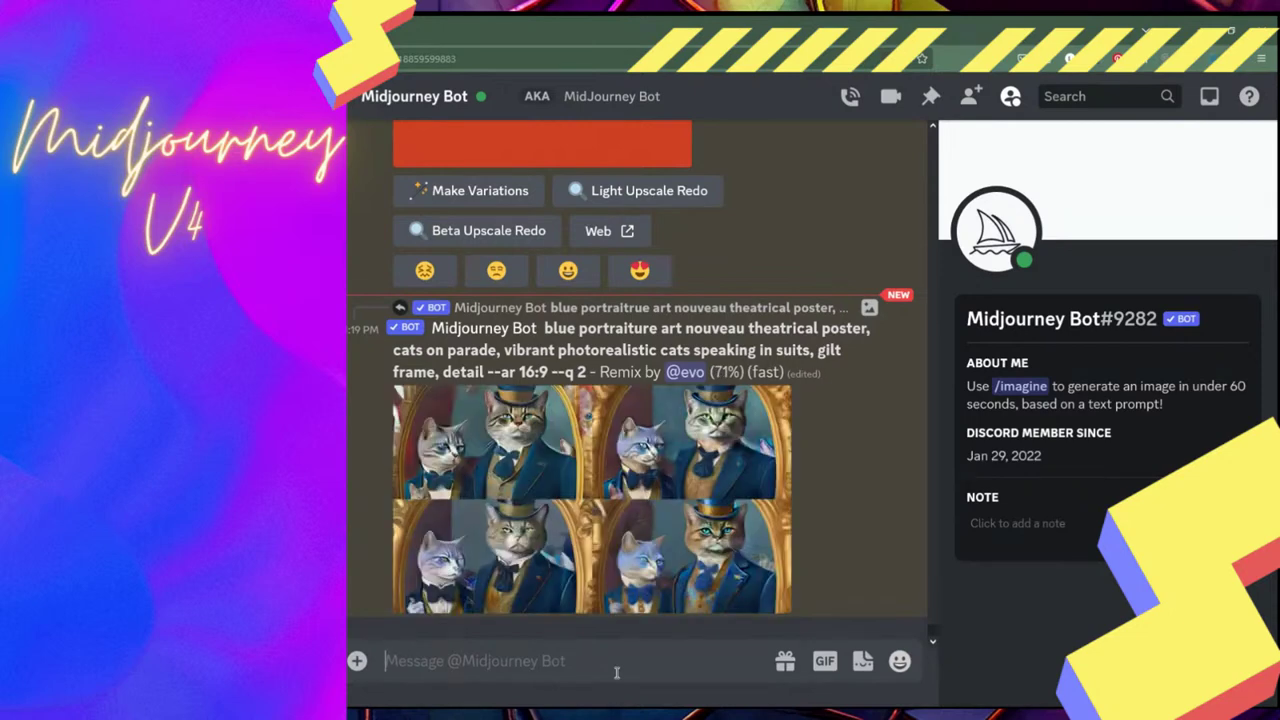
text(/settings)
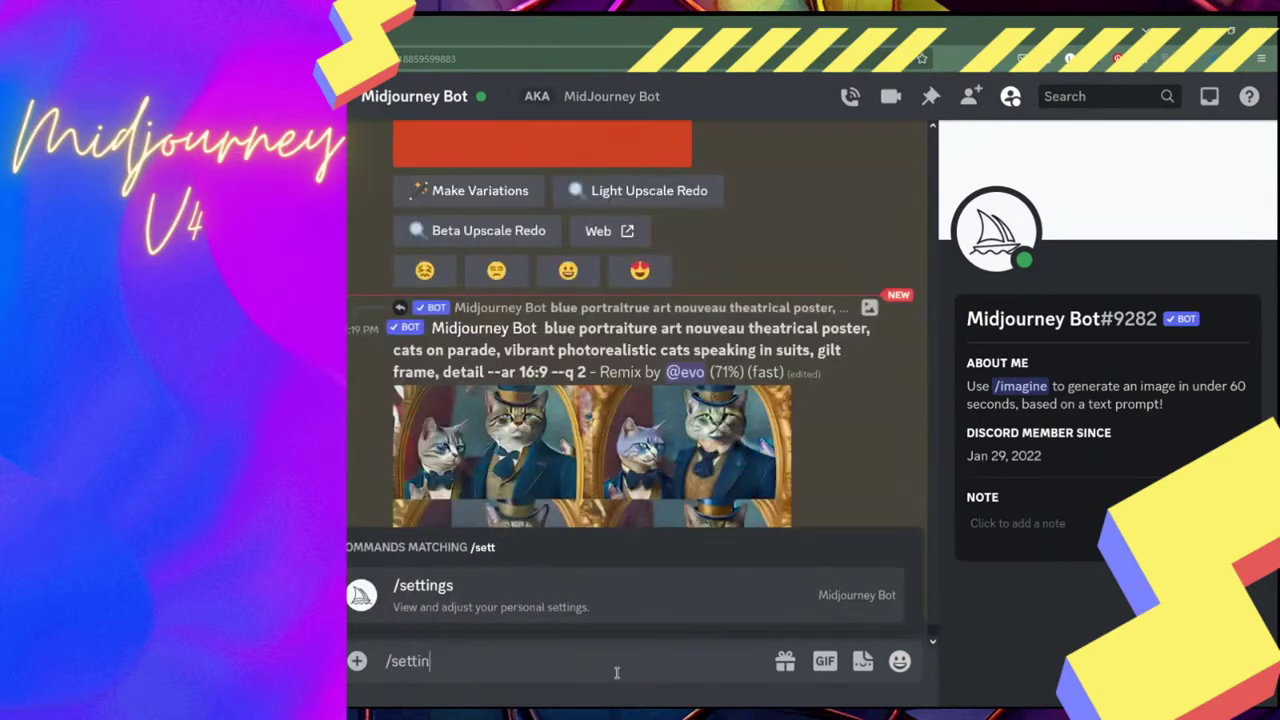
click(533, 596)
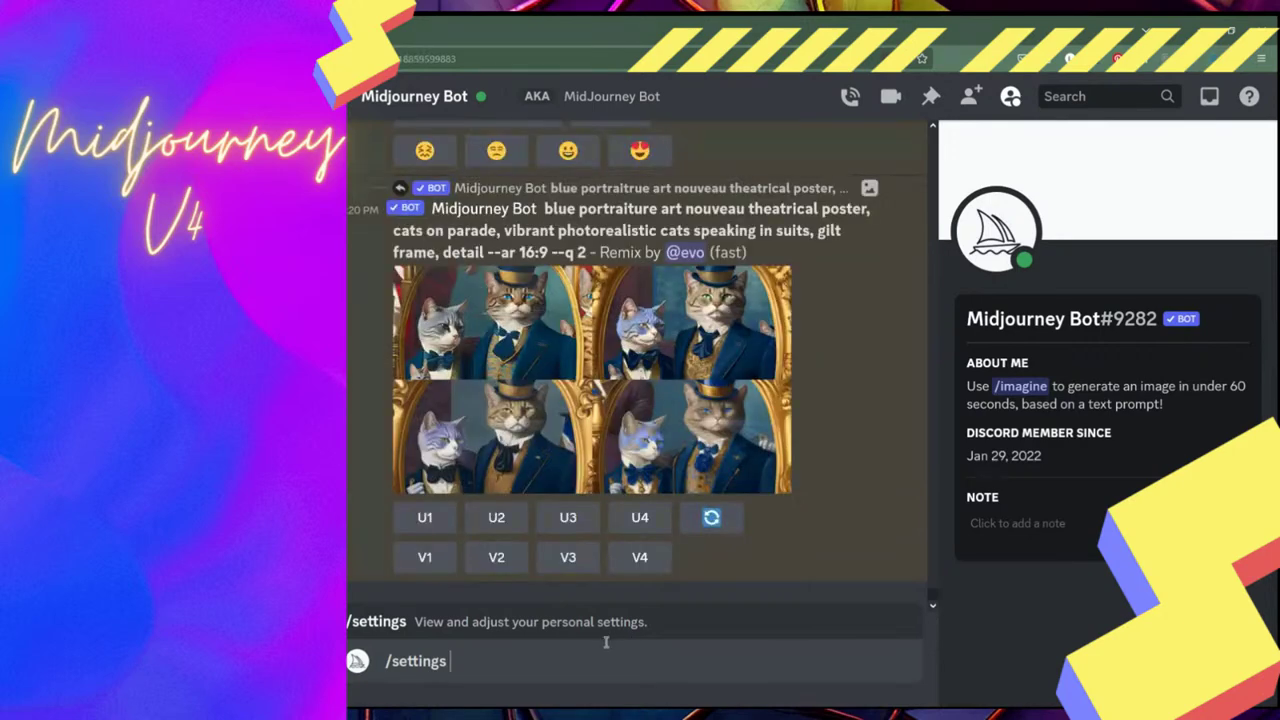
key(Return)
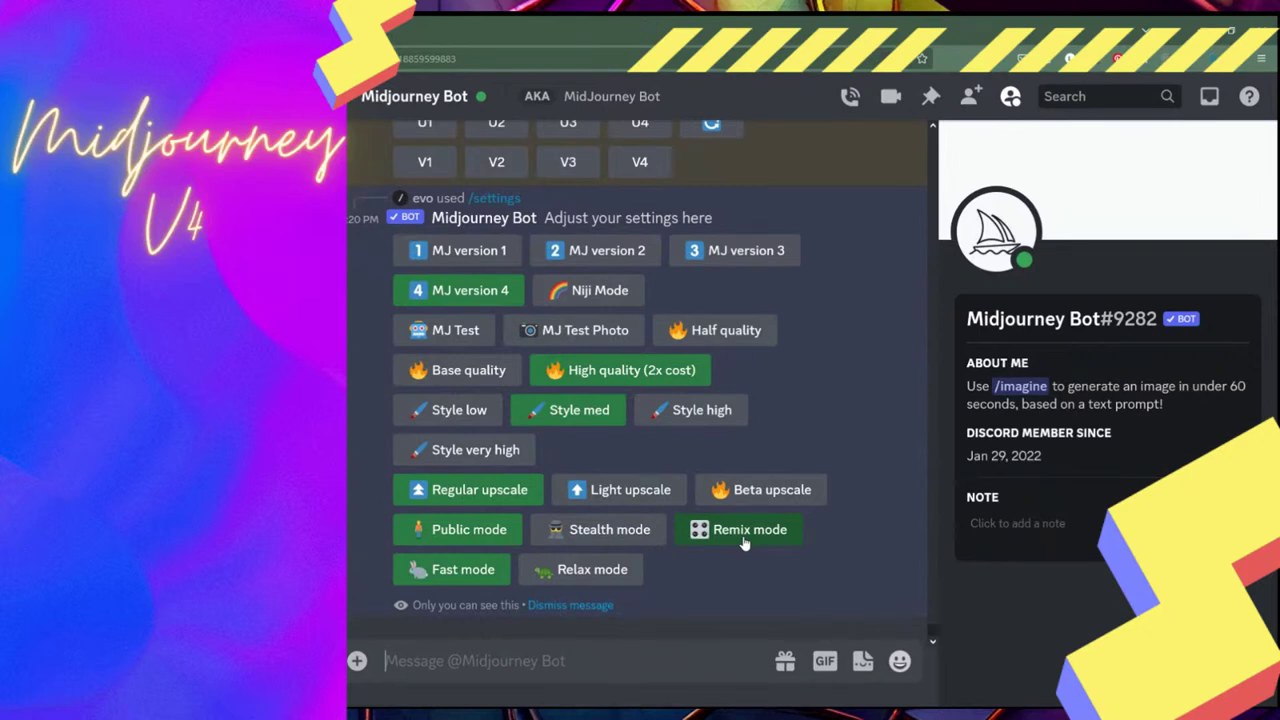
- View the finished blue portraiture remix grid enlarged, and close the preview
scroll(936, 625, up, 5)
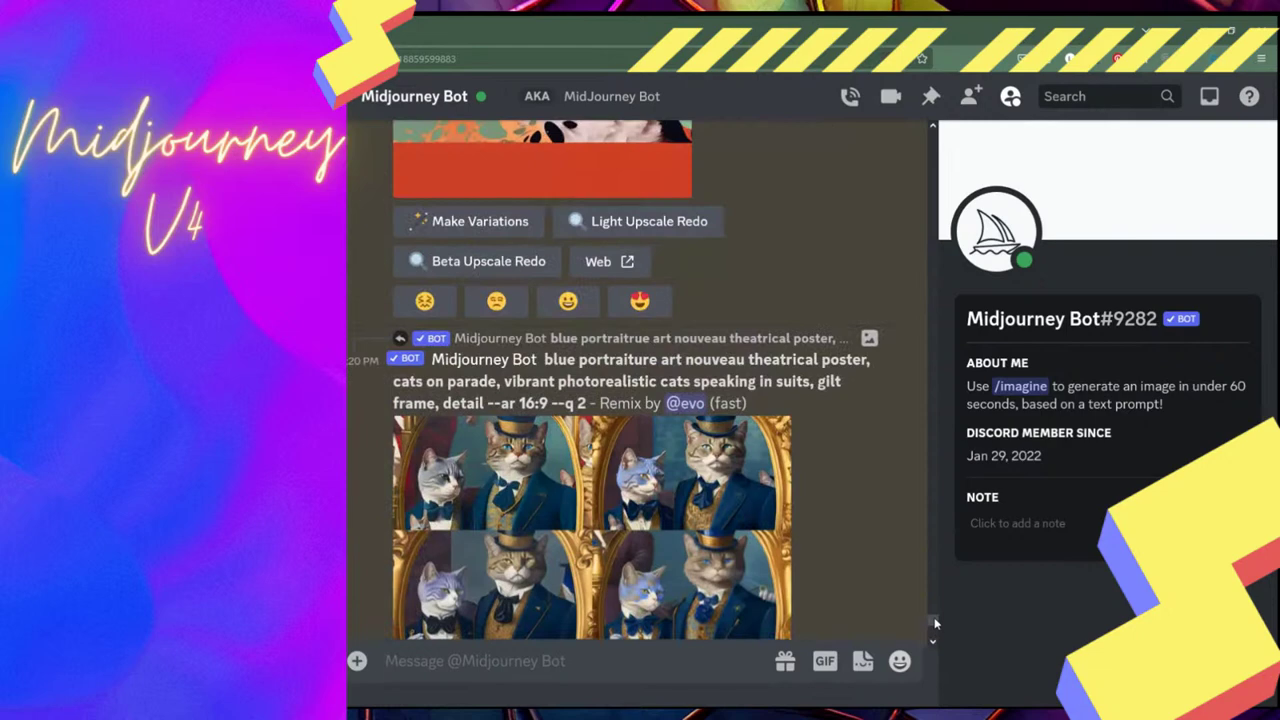
scroll(936, 625, down, 3)
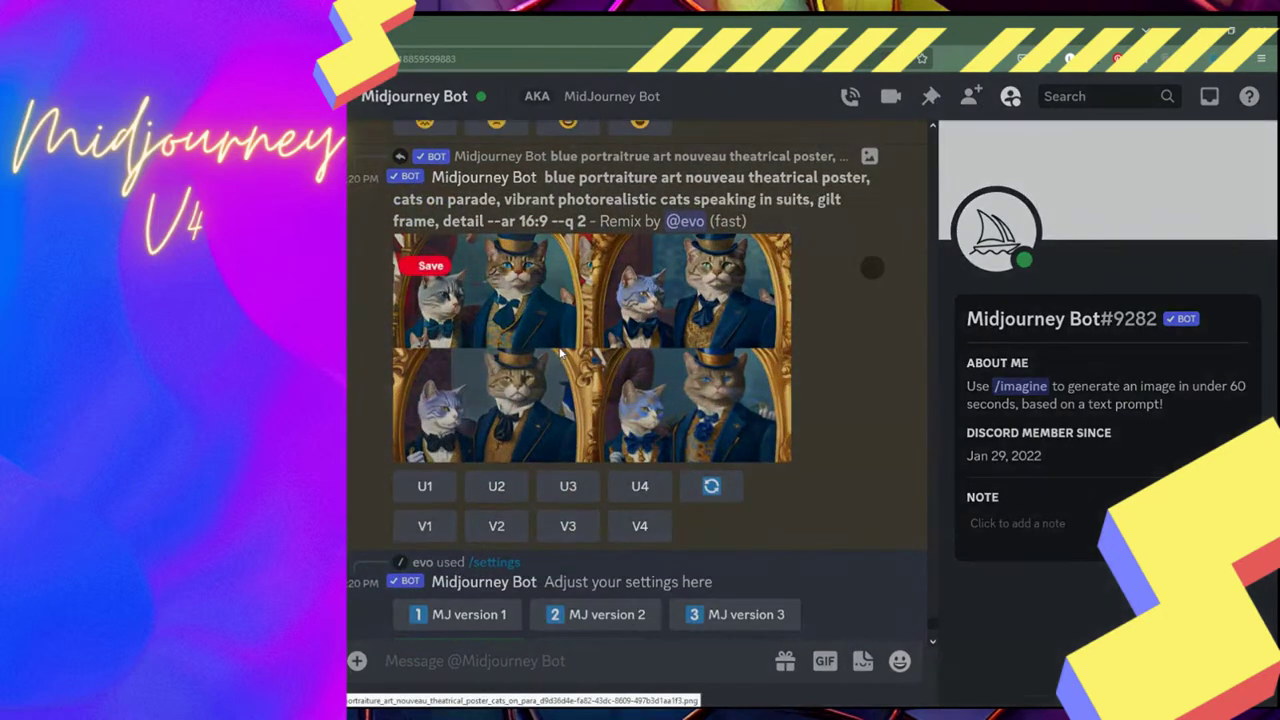
click(560, 352)
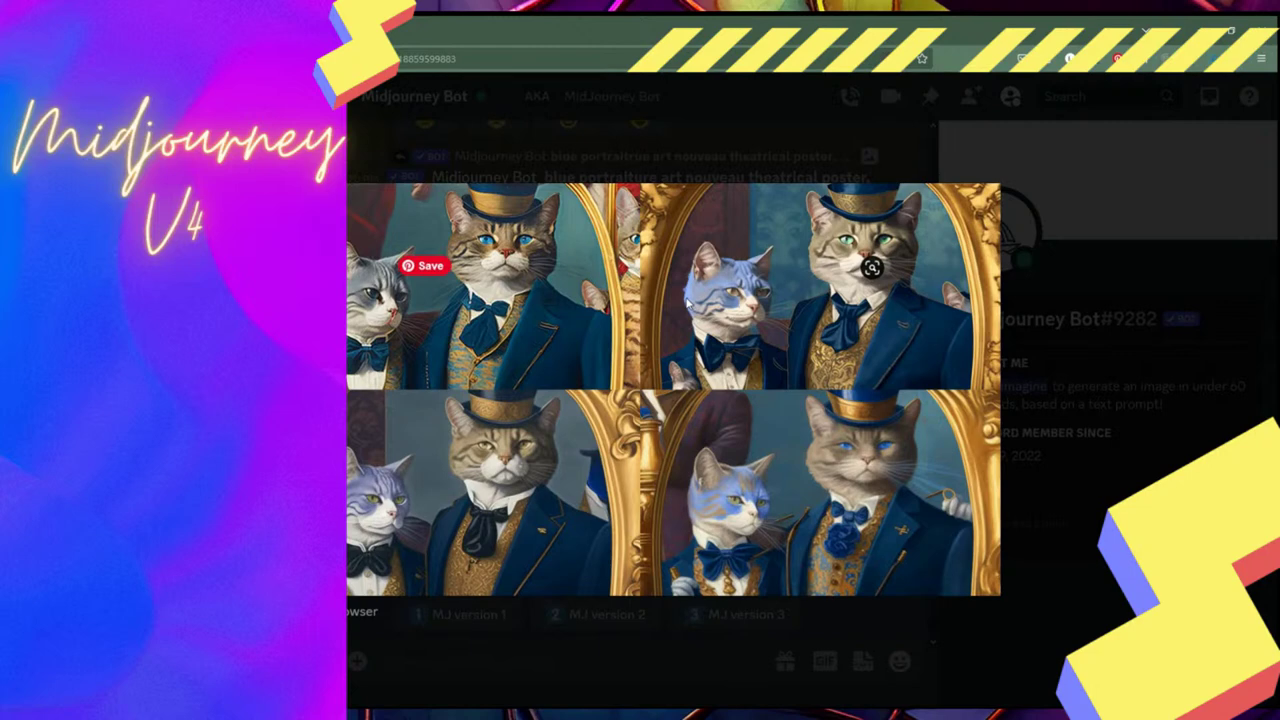
click(1049, 288)
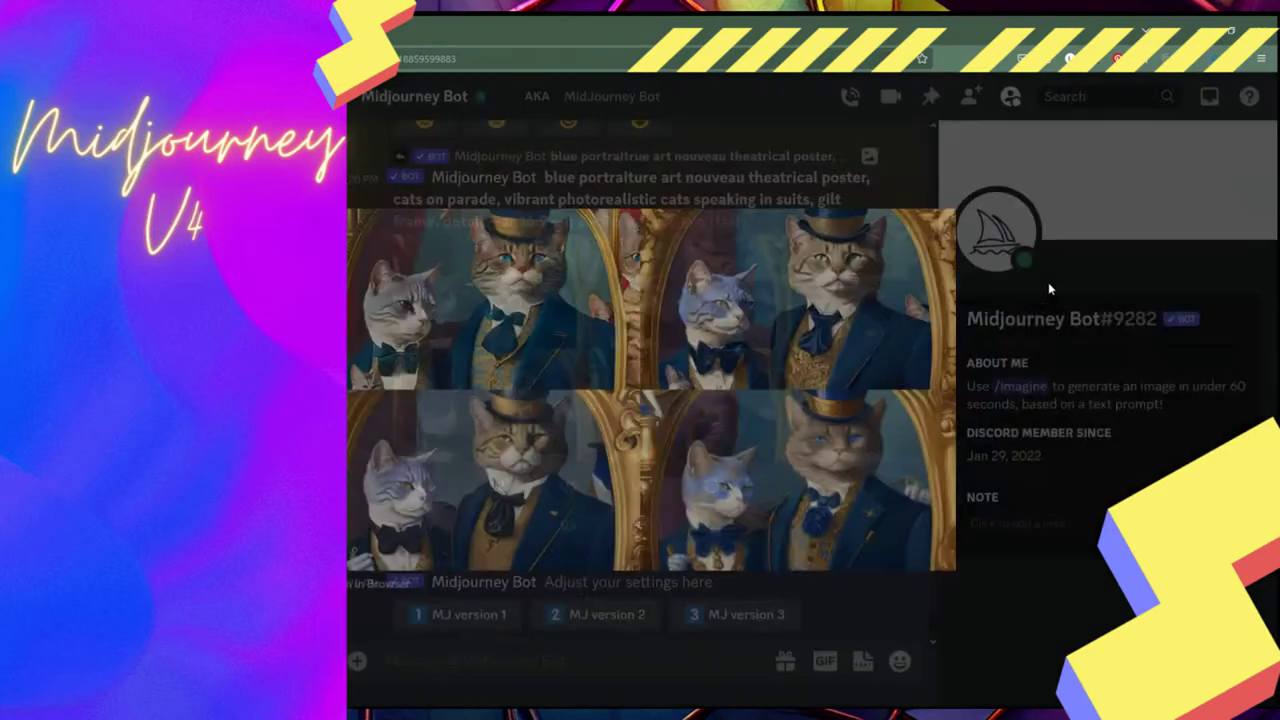
- Upscale image #1 of the blue portraiture remix grid and submit variations of image #1 with the same prompt
click(427, 485)
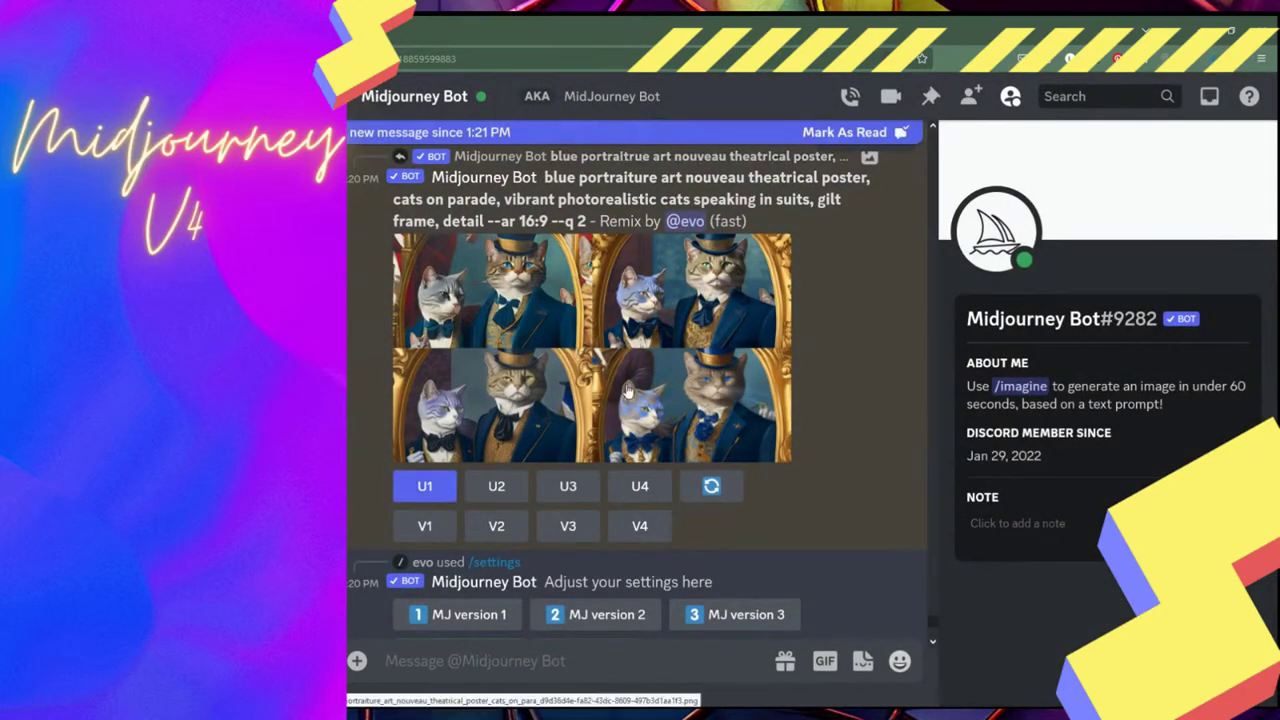
click(424, 530)
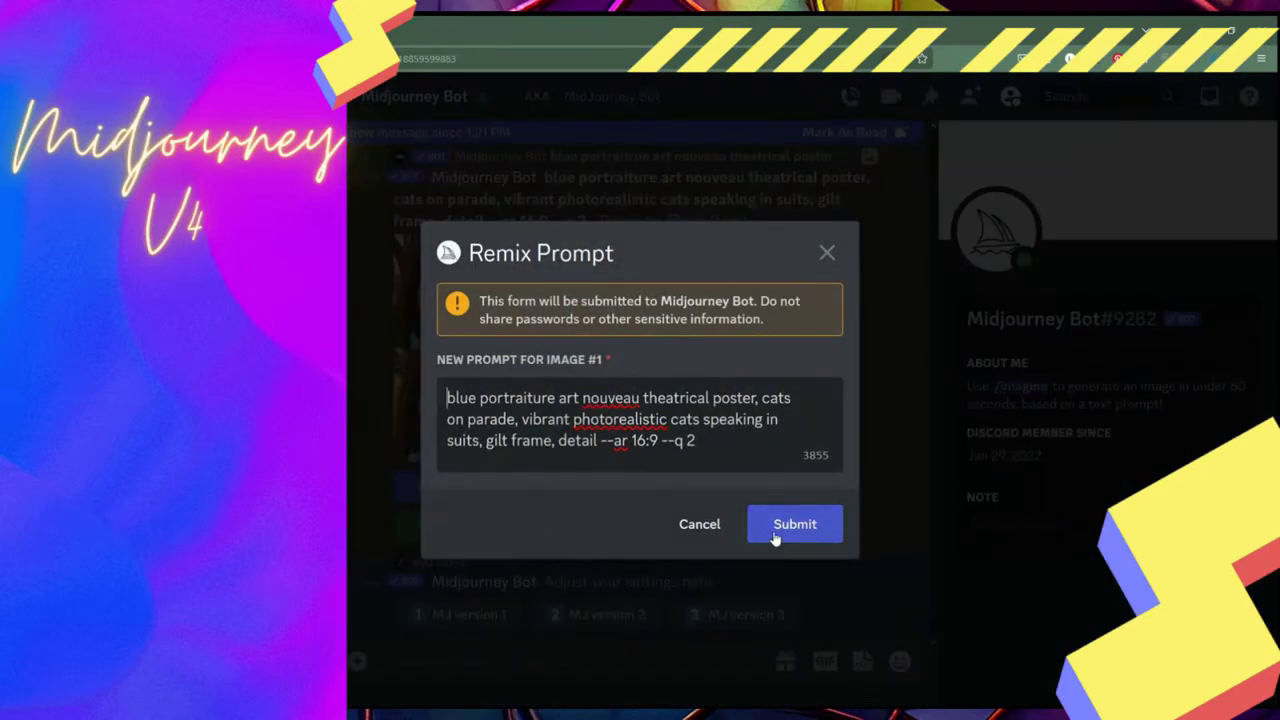
click(775, 538)
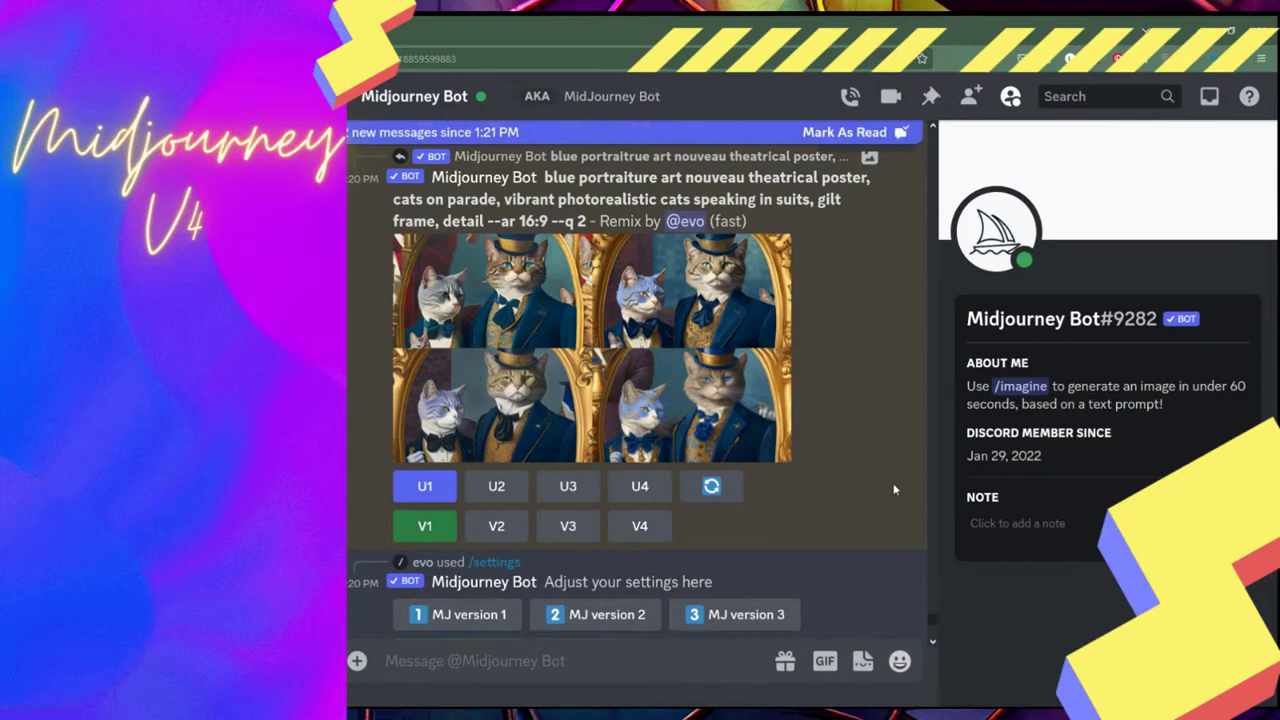
- Upscale images #4 and #1 of the newest blue portraiture variations grid
scroll(931, 622, down, 10)
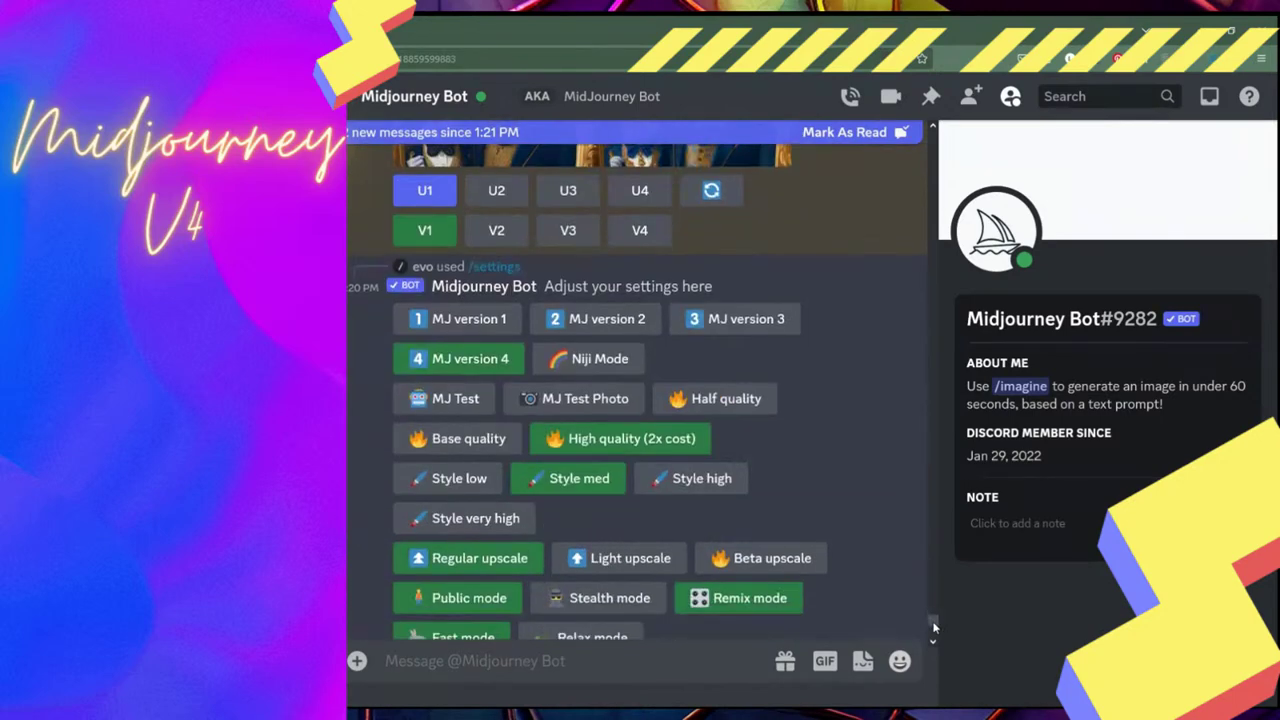
scroll(938, 636, down, 1)
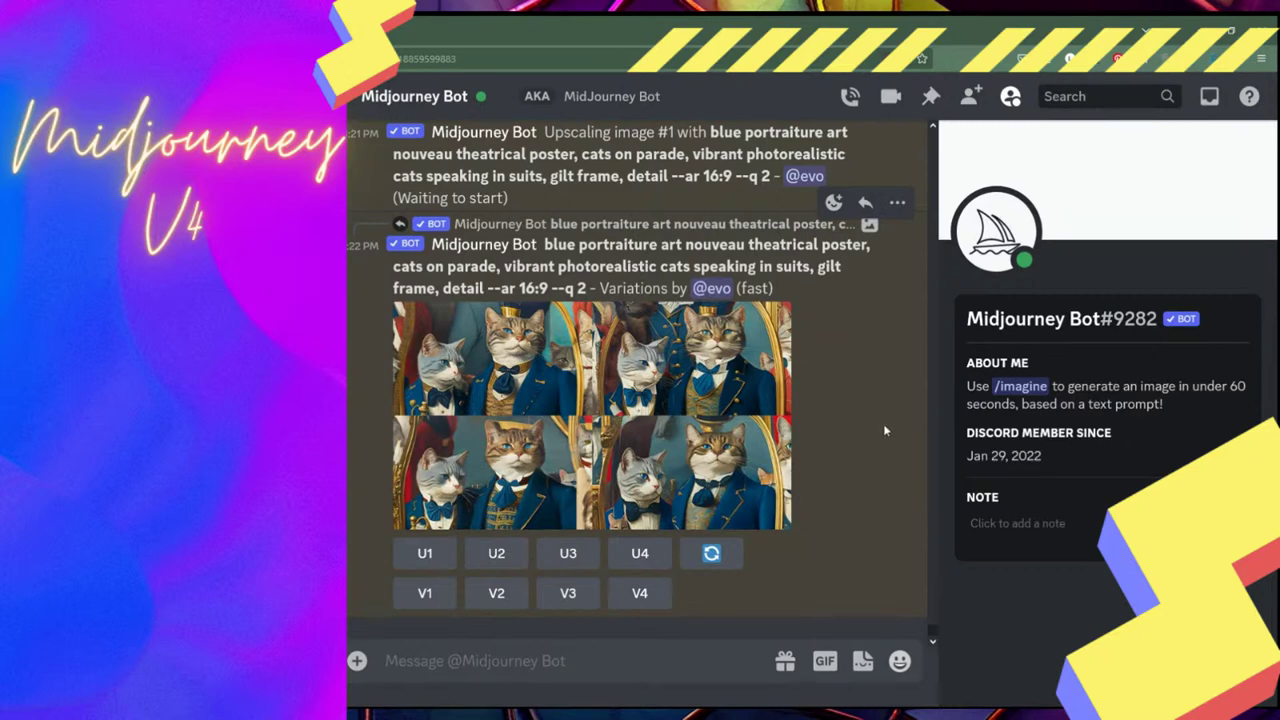
click(640, 553)
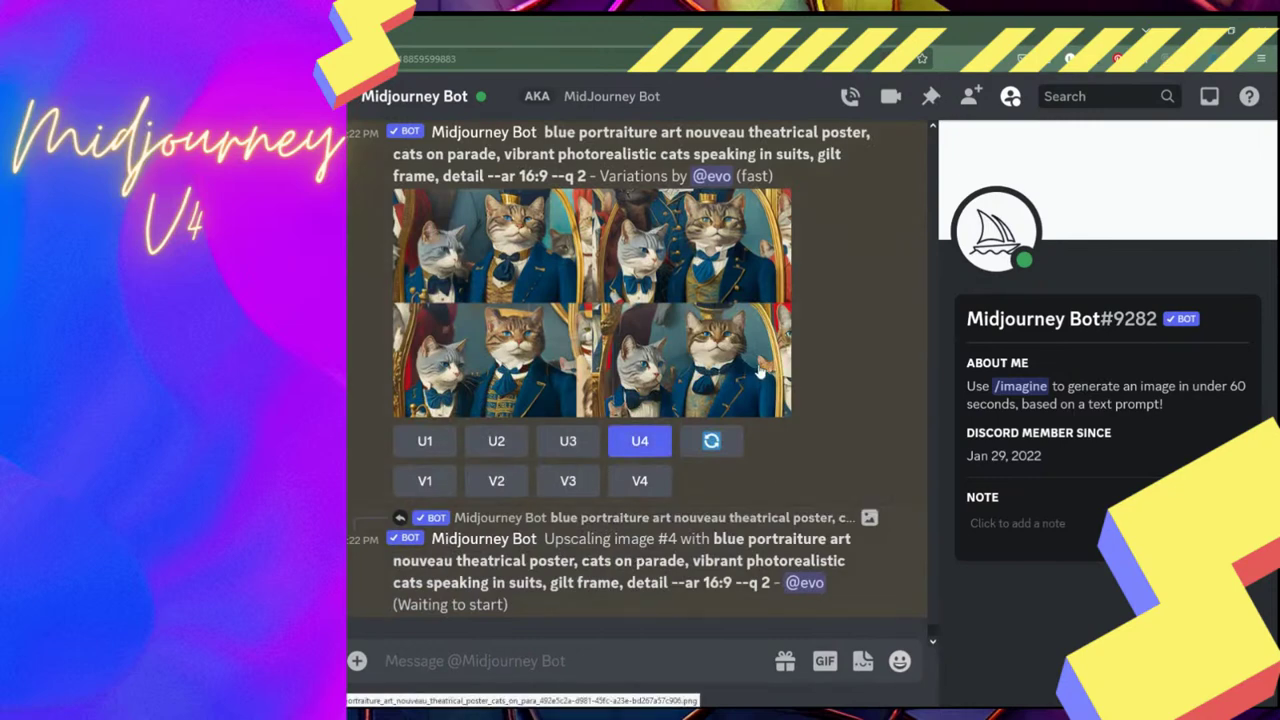
click(425, 445)
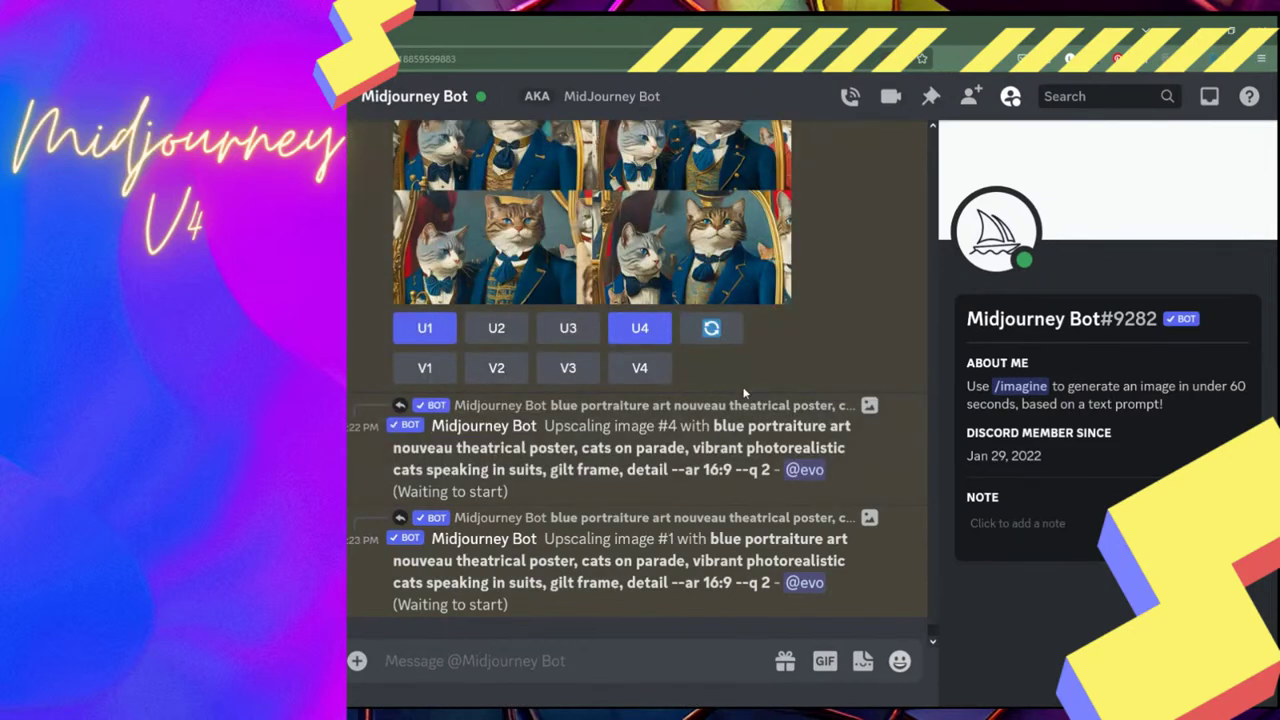
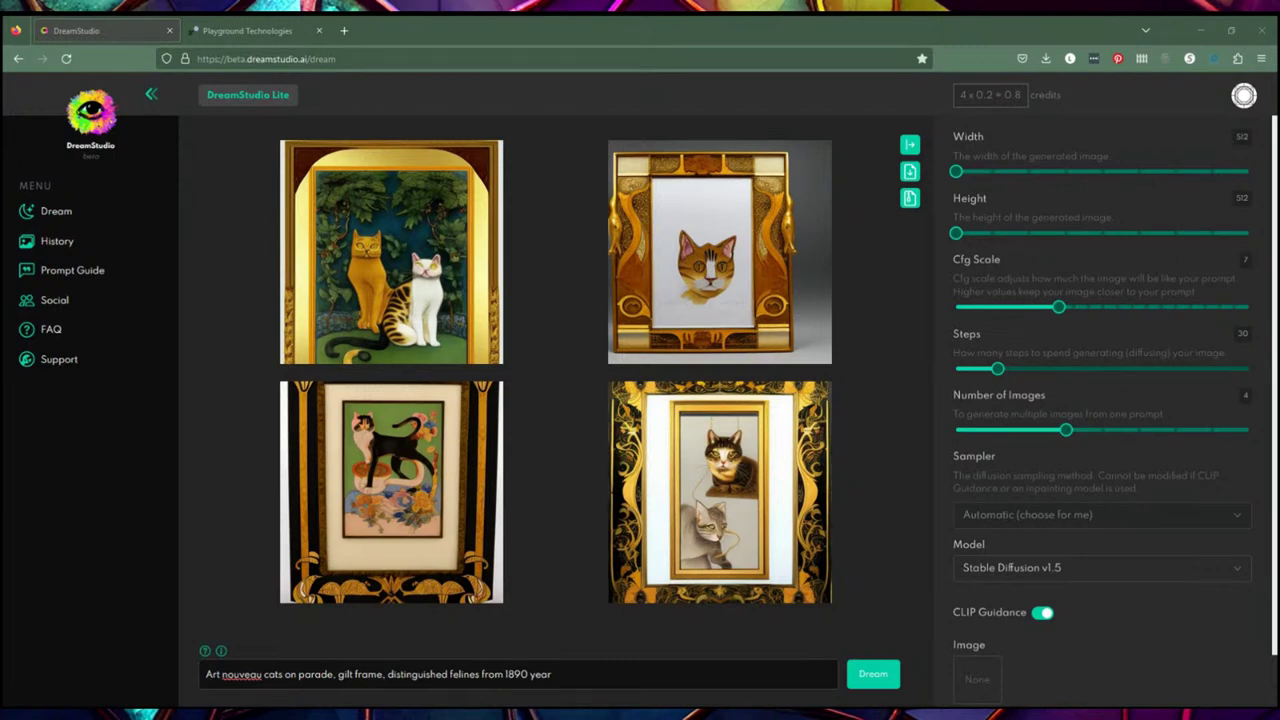
- In DreamStudio, replace the prompt with "blue portraiture art nouveau theatrical poster, cats on parade, vibrant photorealistic cats speaking in suits, gilt frame, detail, 1890 year"
drag(570, 677, 164, 680)
text(blue portraiture art nouveau theatrical poster, cats on parade, vibrant photorealistic cats speaking in suits, gilt frame, detail)
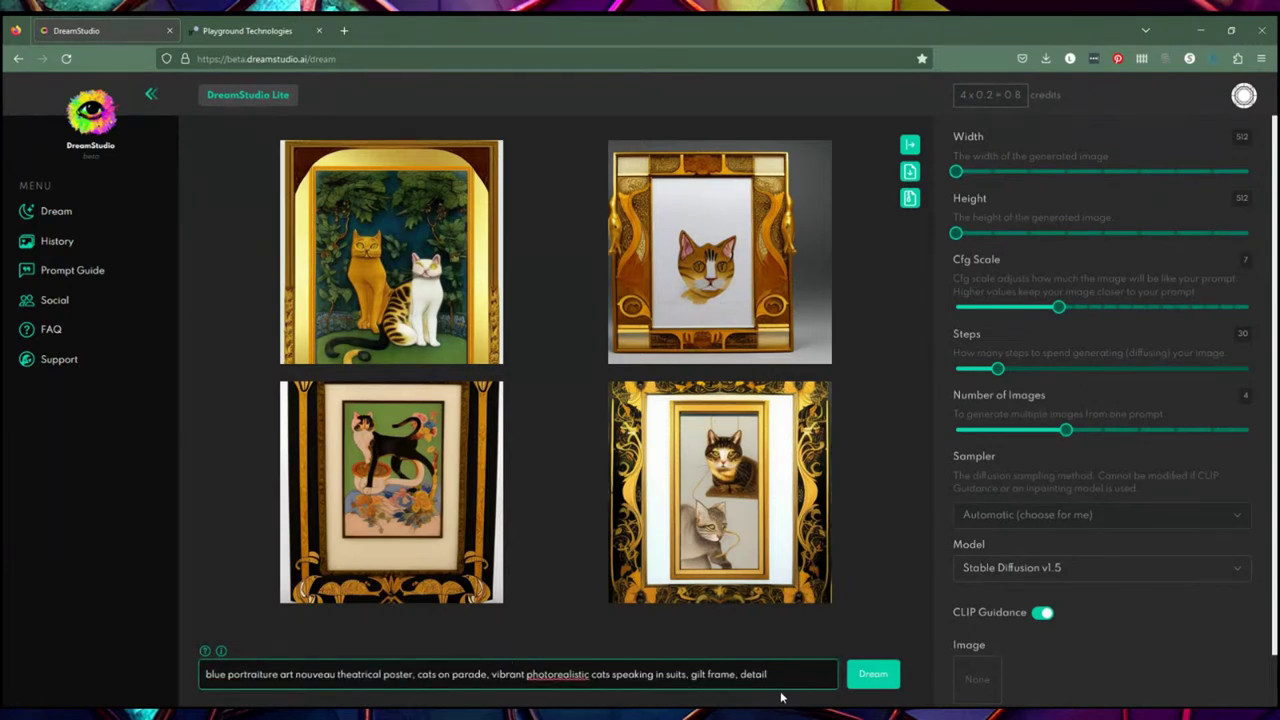
text(, 1890 year)
- Set the generated image's width to 1024 and its height to 768
mouse_move(957, 232)
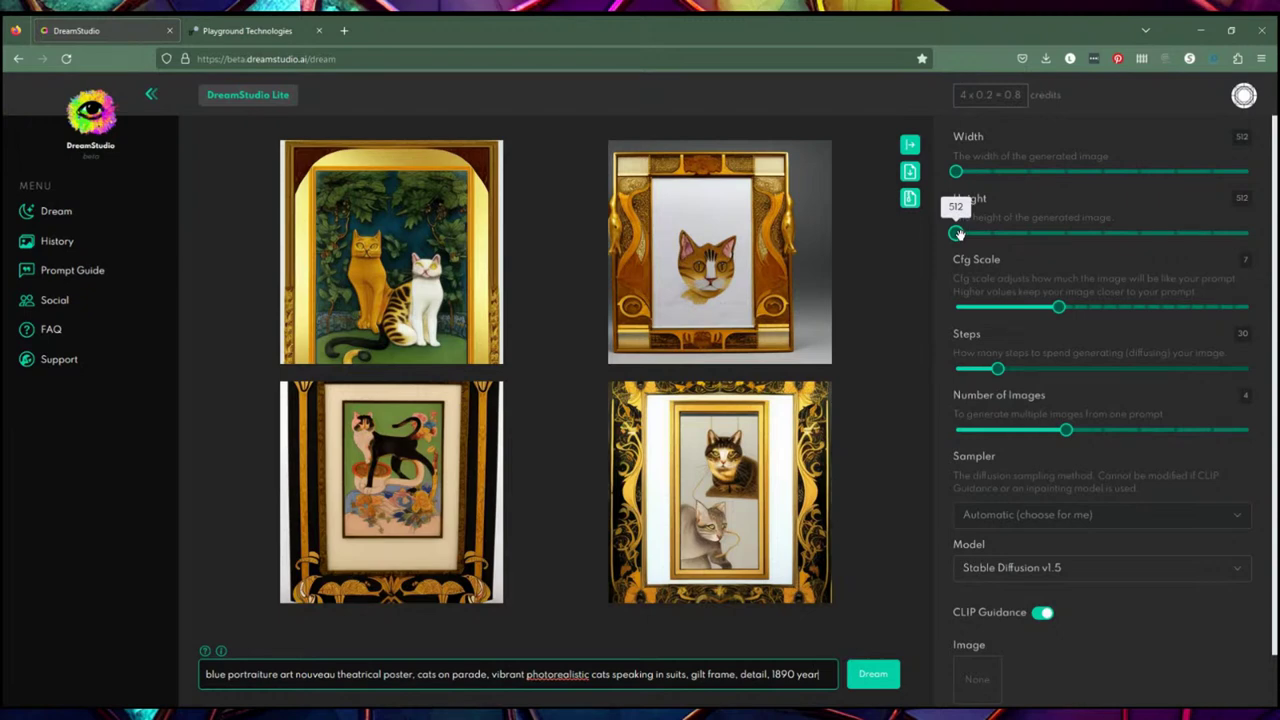
click(957, 232)
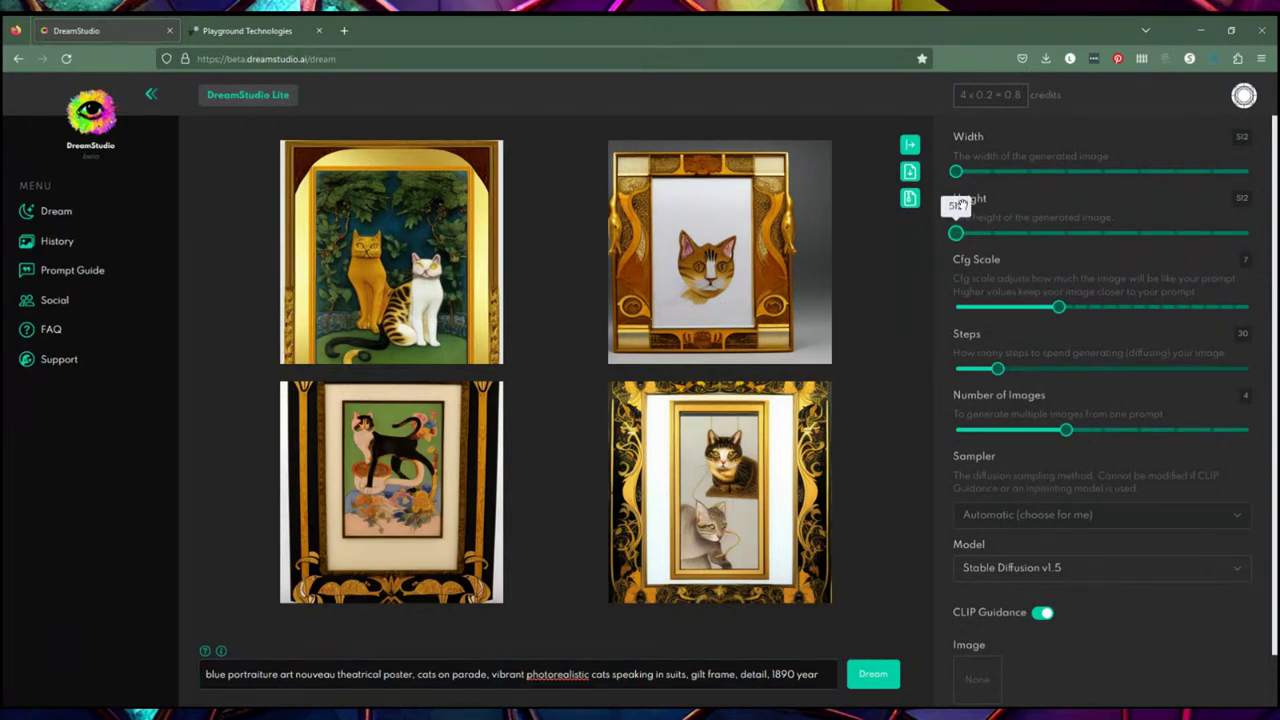
drag(956, 171, 1134, 188)
drag(956, 233, 991, 233)
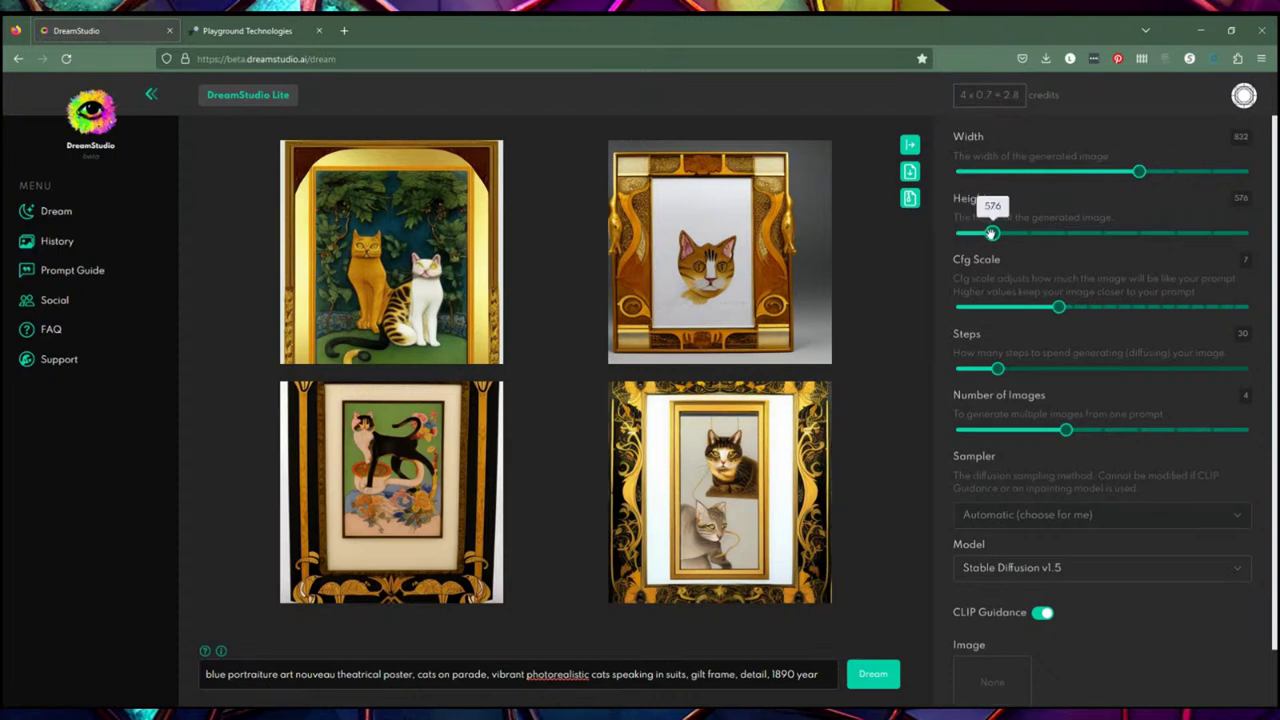
drag(1139, 172, 1250, 172)
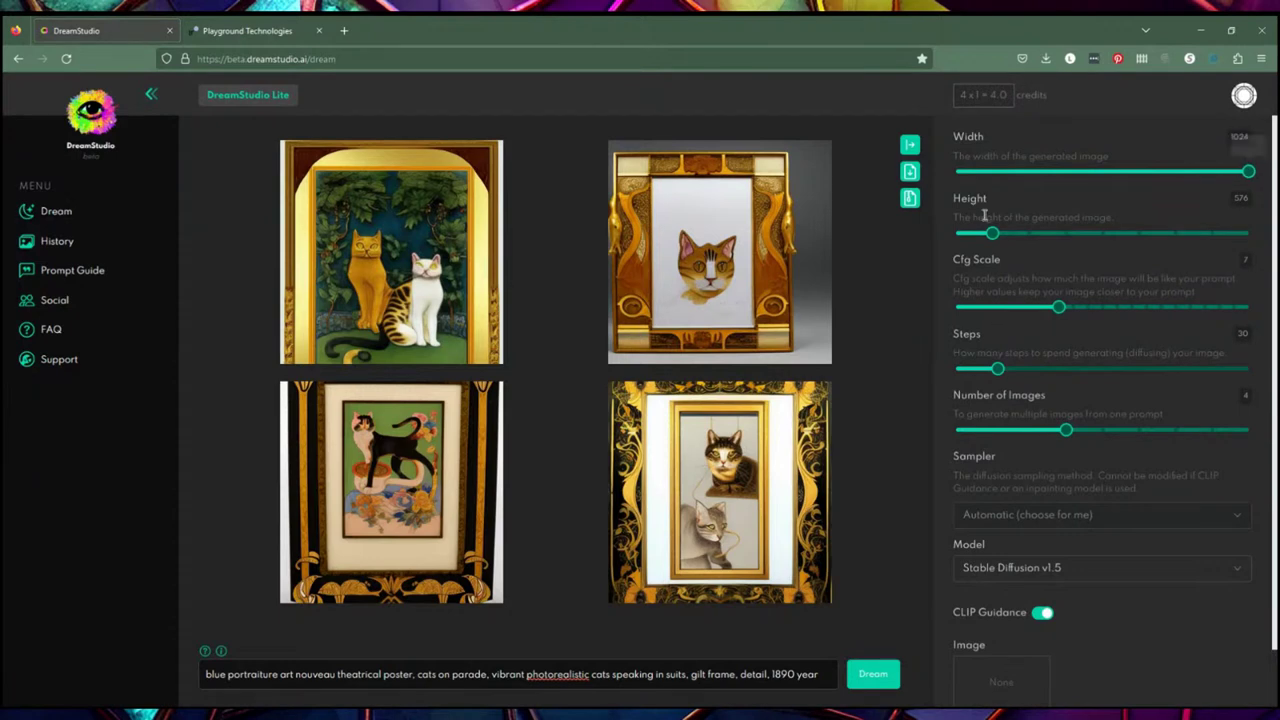
drag(991, 233, 1103, 233)
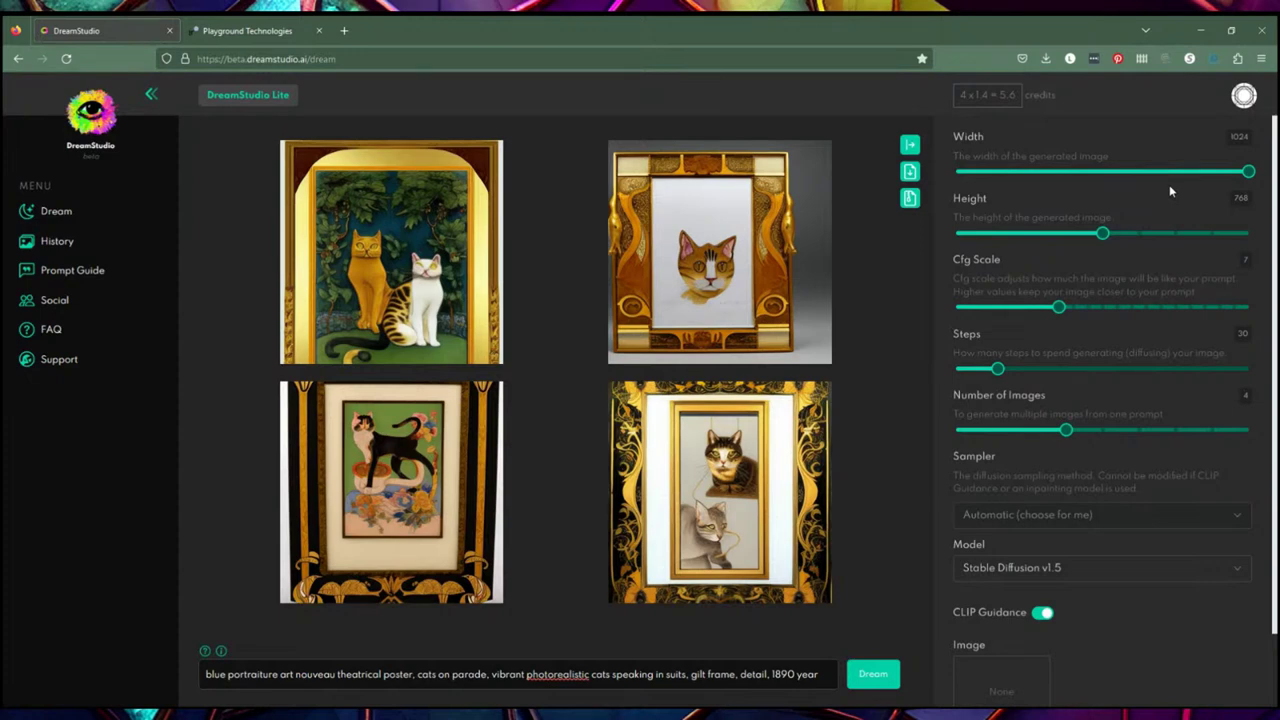
- Set the Cfg Scale to 14, the steps to 40 and the number of images to 2
drag(1277, 183, 1277, 220)
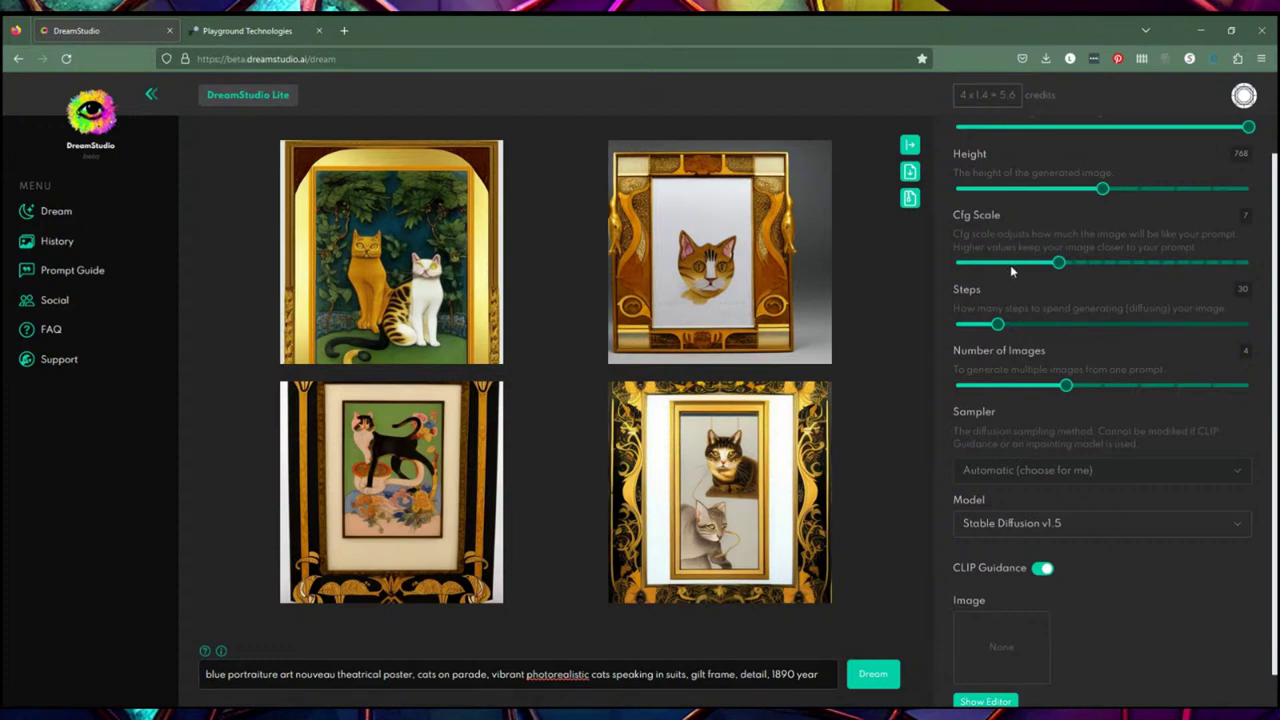
drag(1058, 262, 1161, 262)
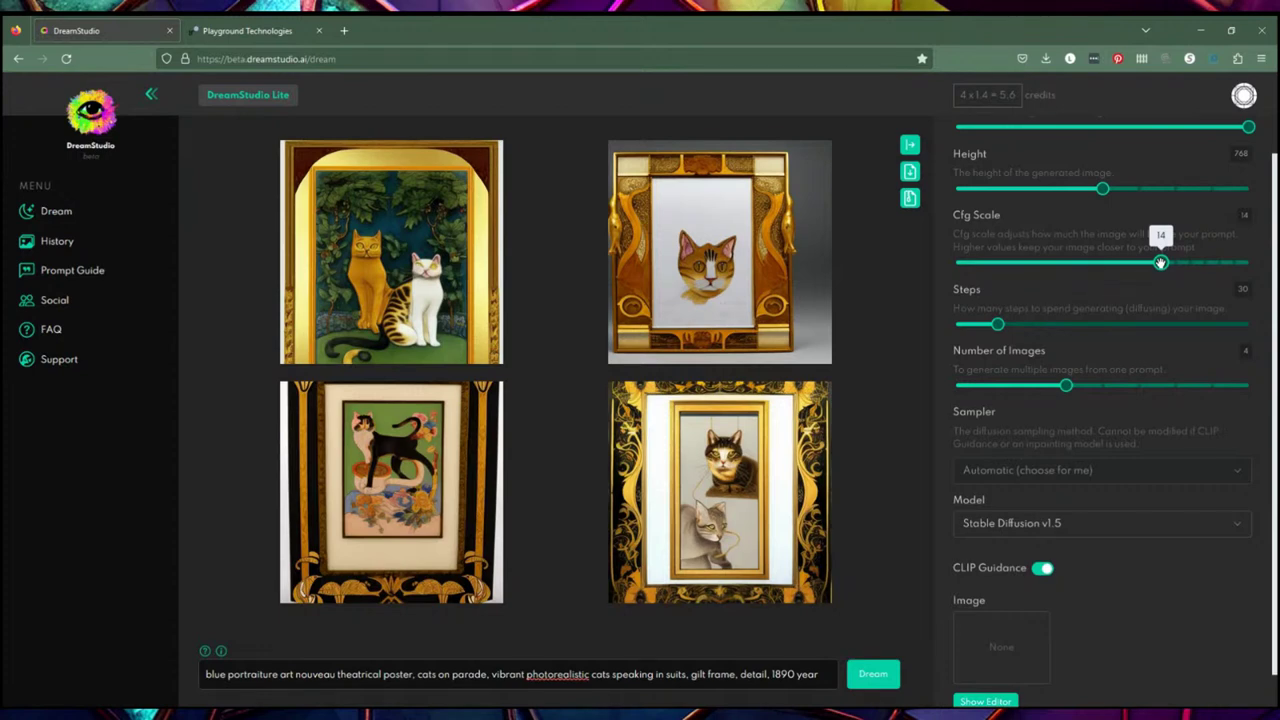
mouse_move(995, 326)
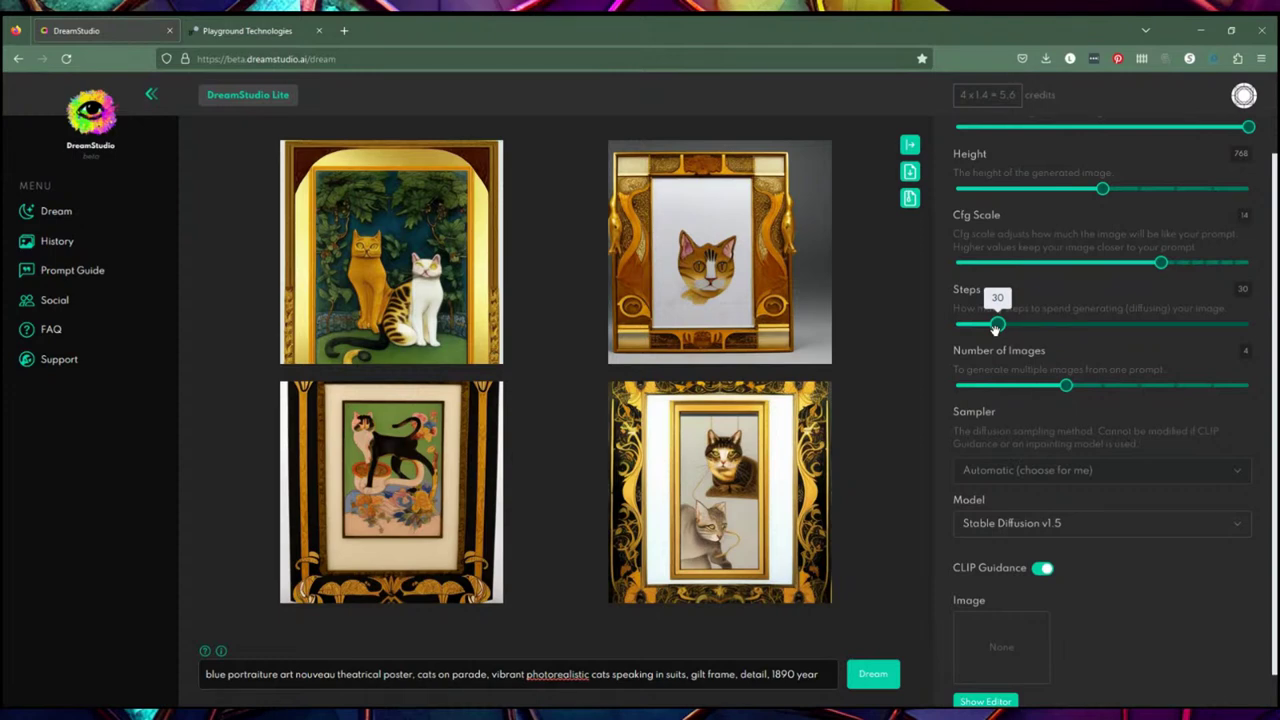
drag(996, 328, 1015, 336)
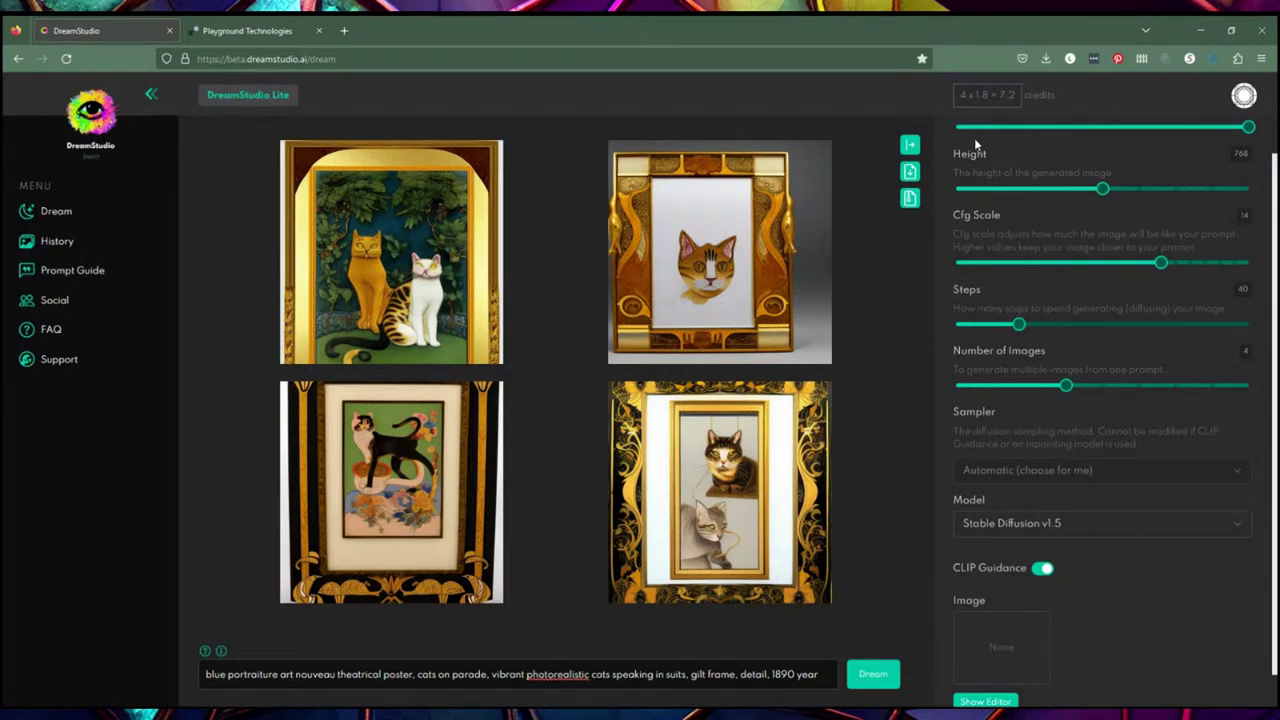
drag(1066, 386, 1030, 386)
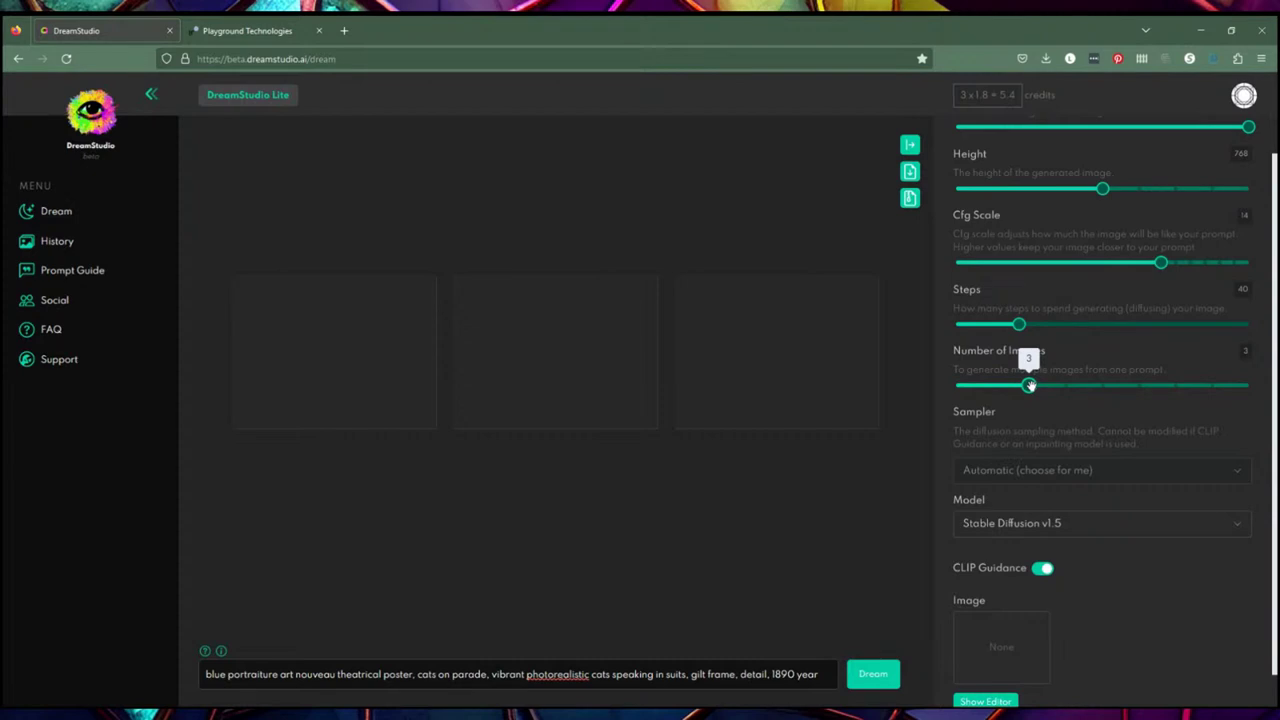
drag(1030, 386, 992, 386)
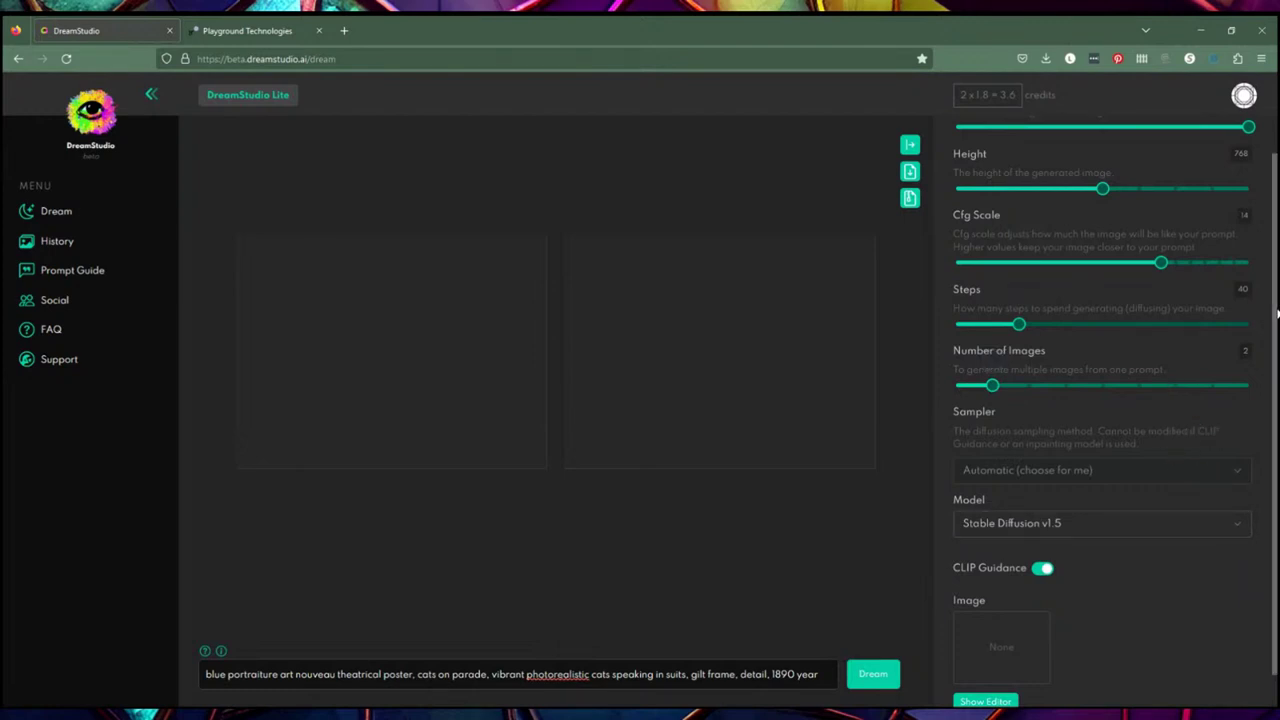
- Switch the model to Stable Diffusion v2.1 and generate the images
scroll(1277, 313, down, 1)
click(1097, 490)
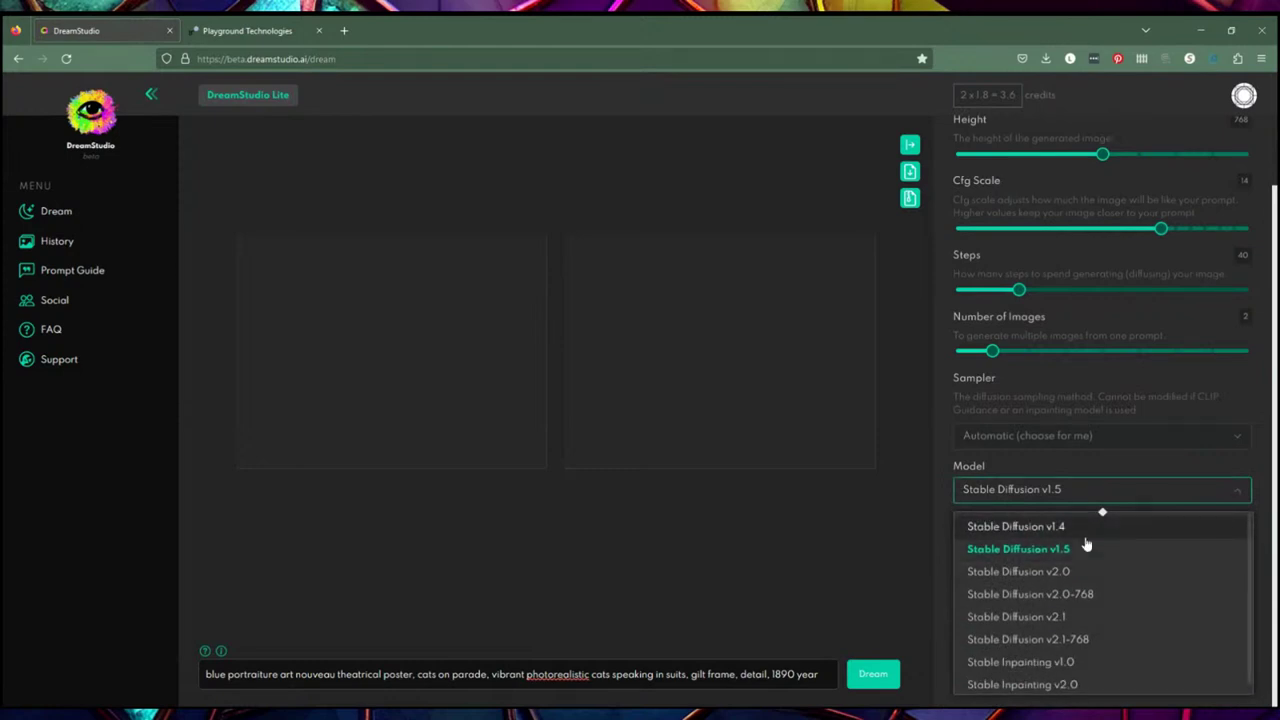
click(1068, 618)
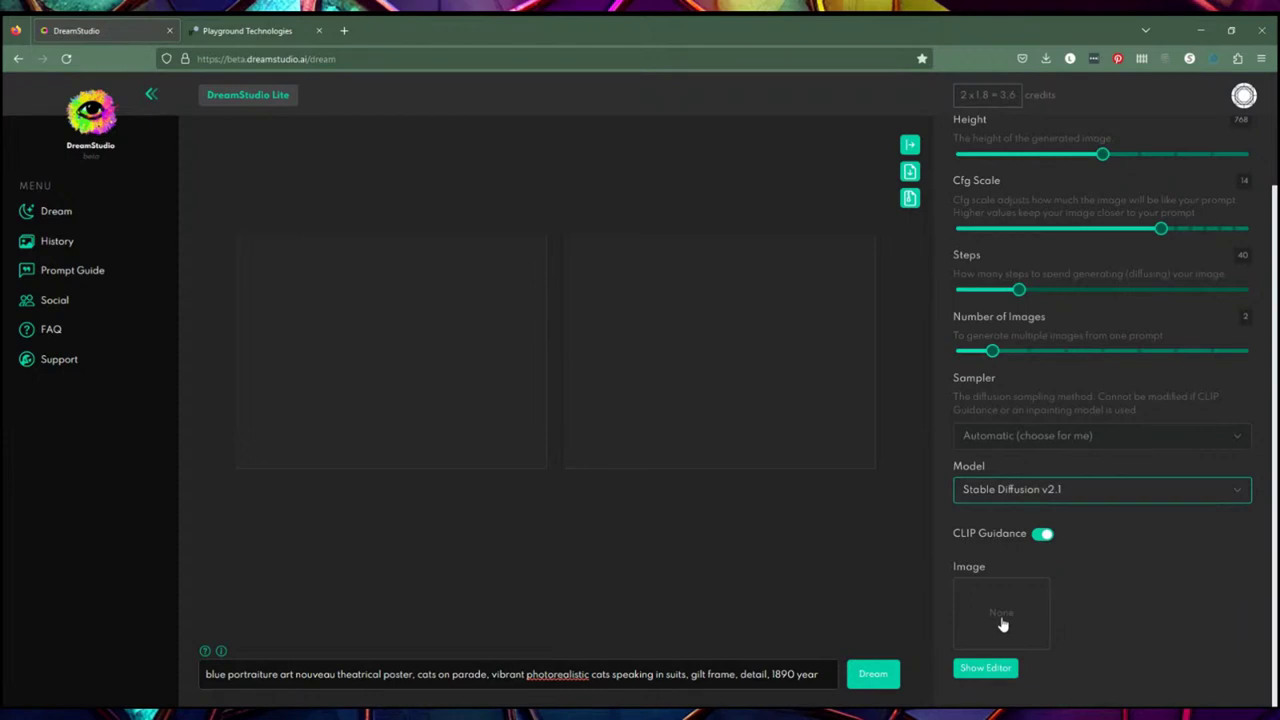
click(869, 682)
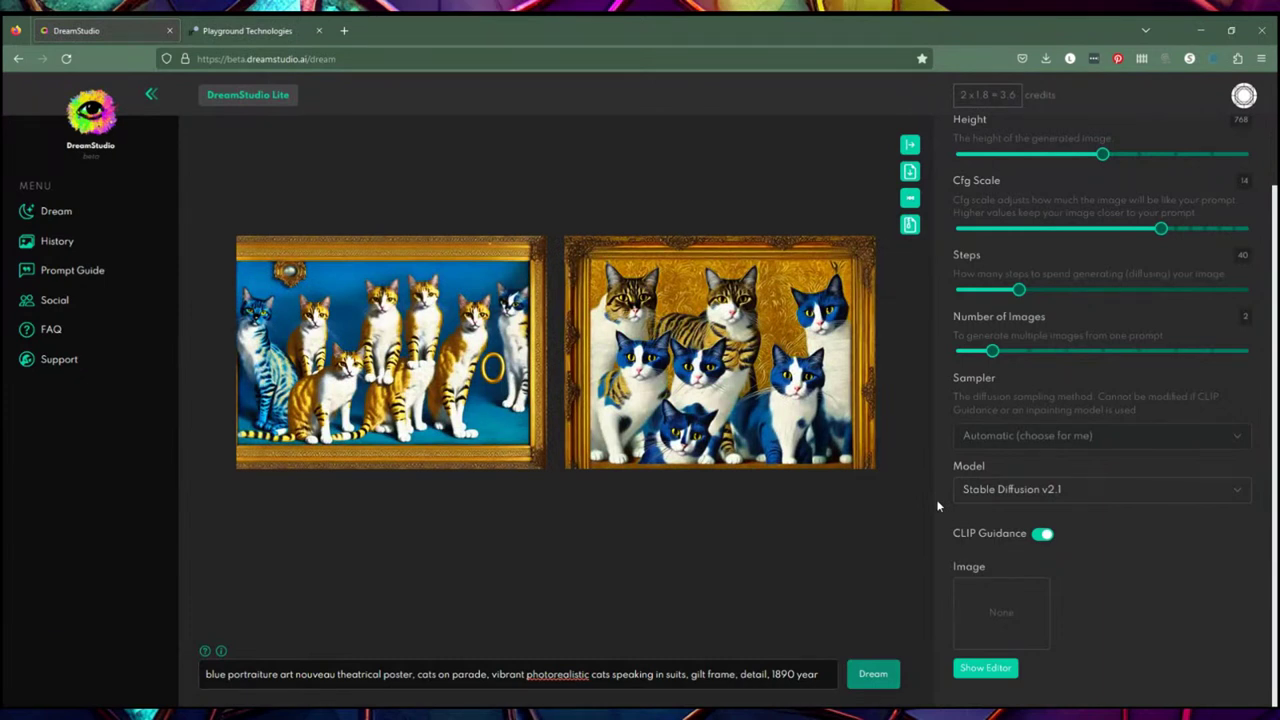
- Remove "blue" from the prompt and generate new images from an uploaded source, the evo_blue_portraitrue_art_nouveau cat poster in Downloads
drag(228, 674, 200, 673)
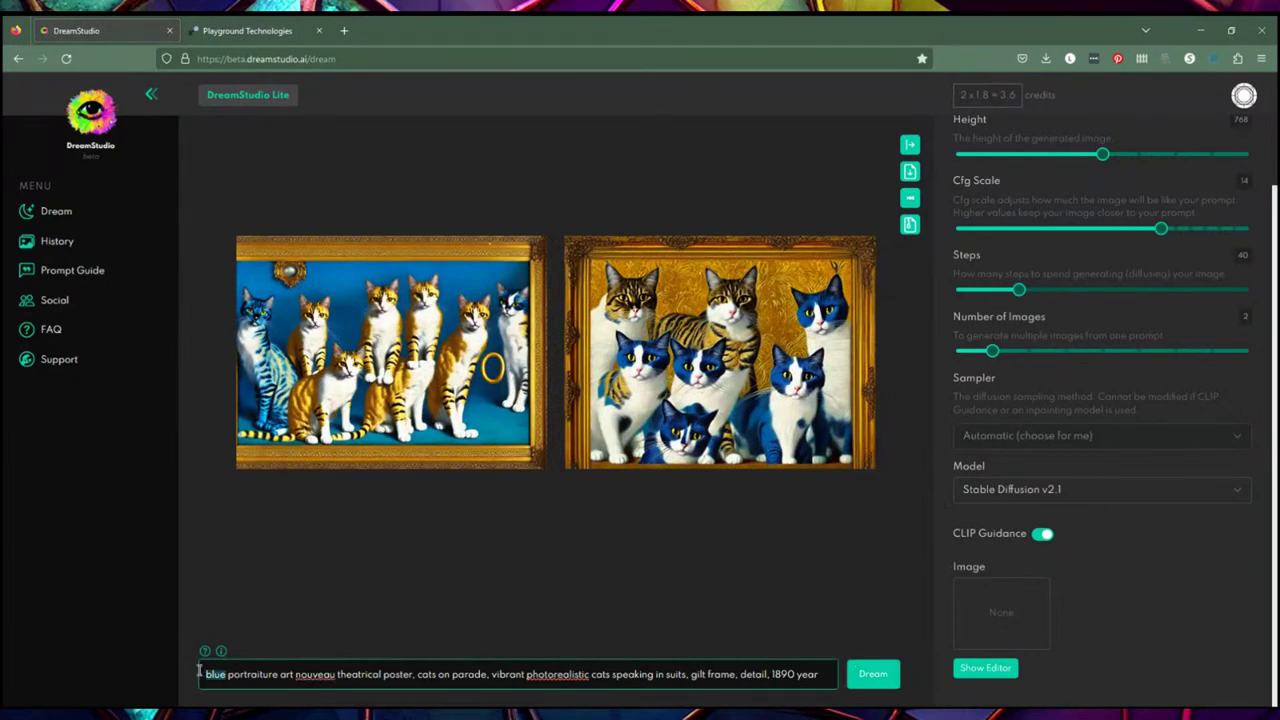
key(BackSpace)
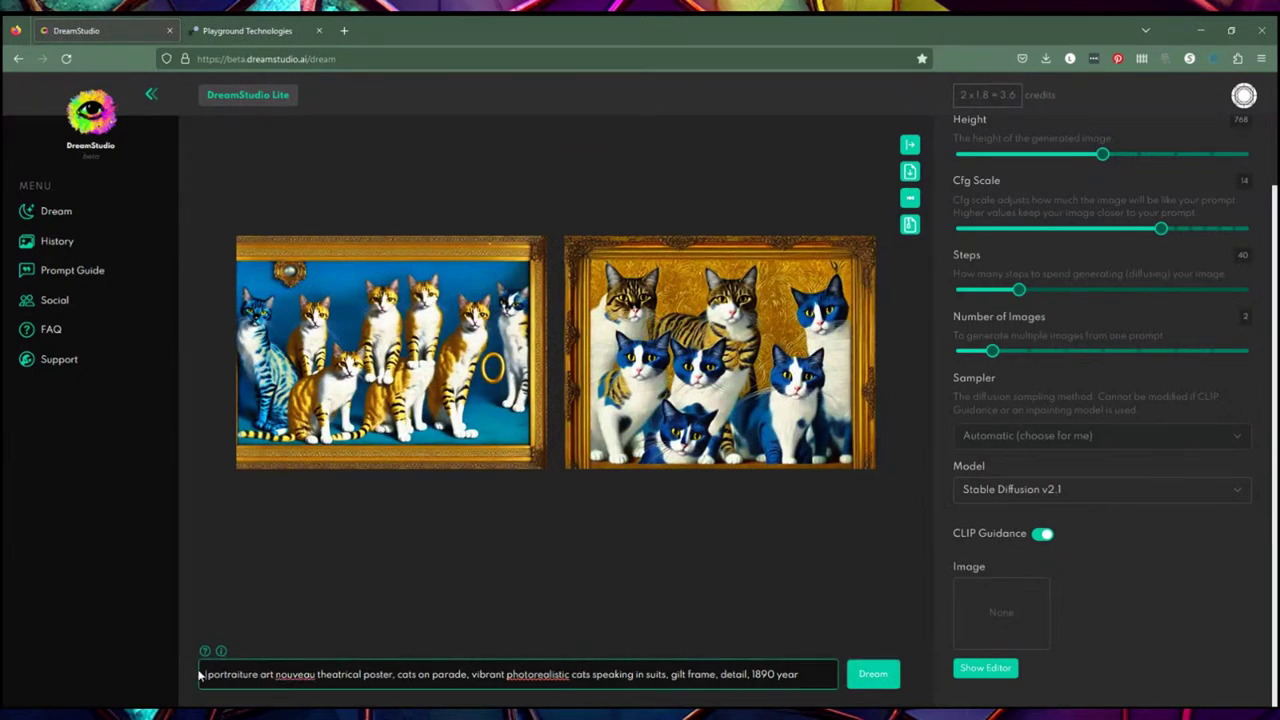
click(993, 670)
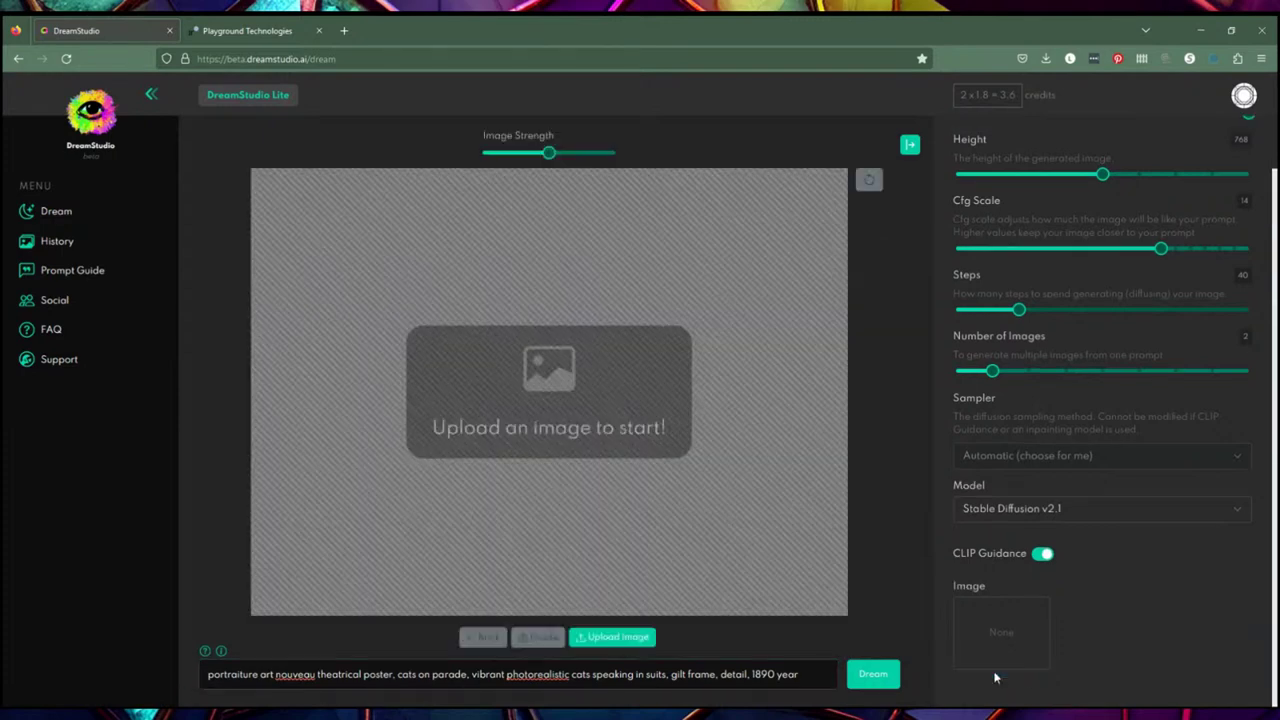
click(618, 637)
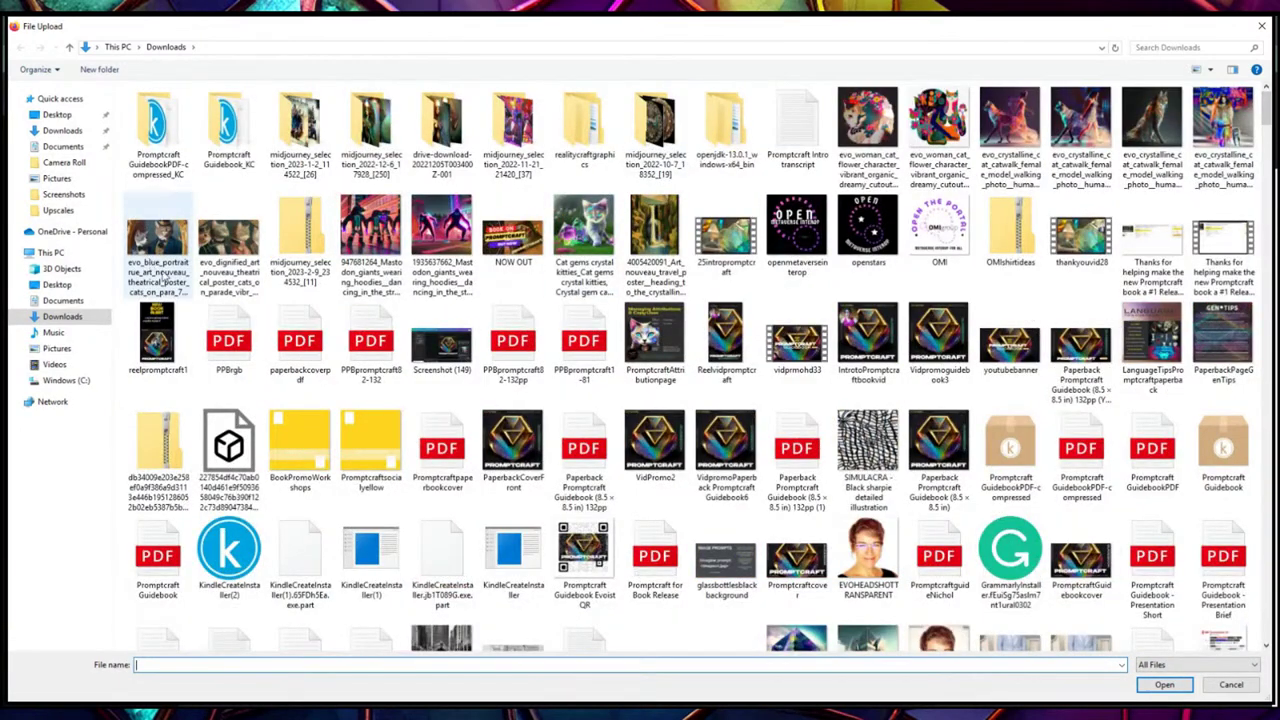
click(168, 232)
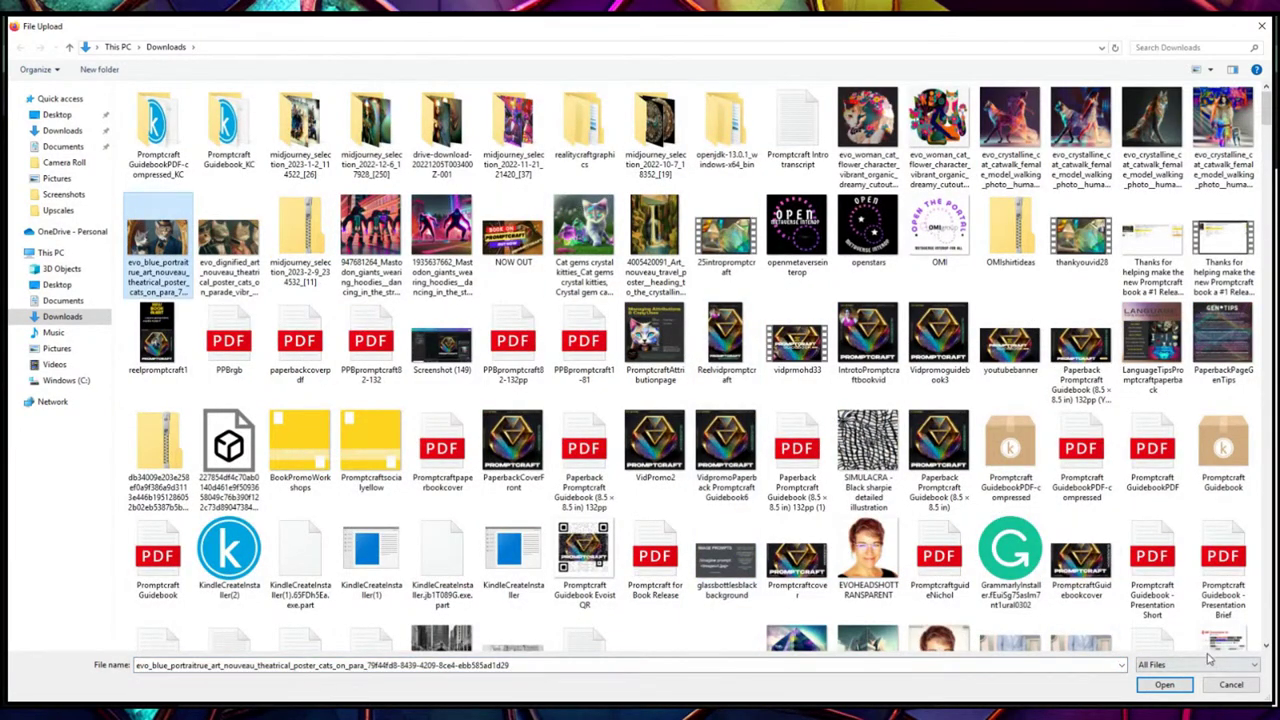
click(1166, 685)
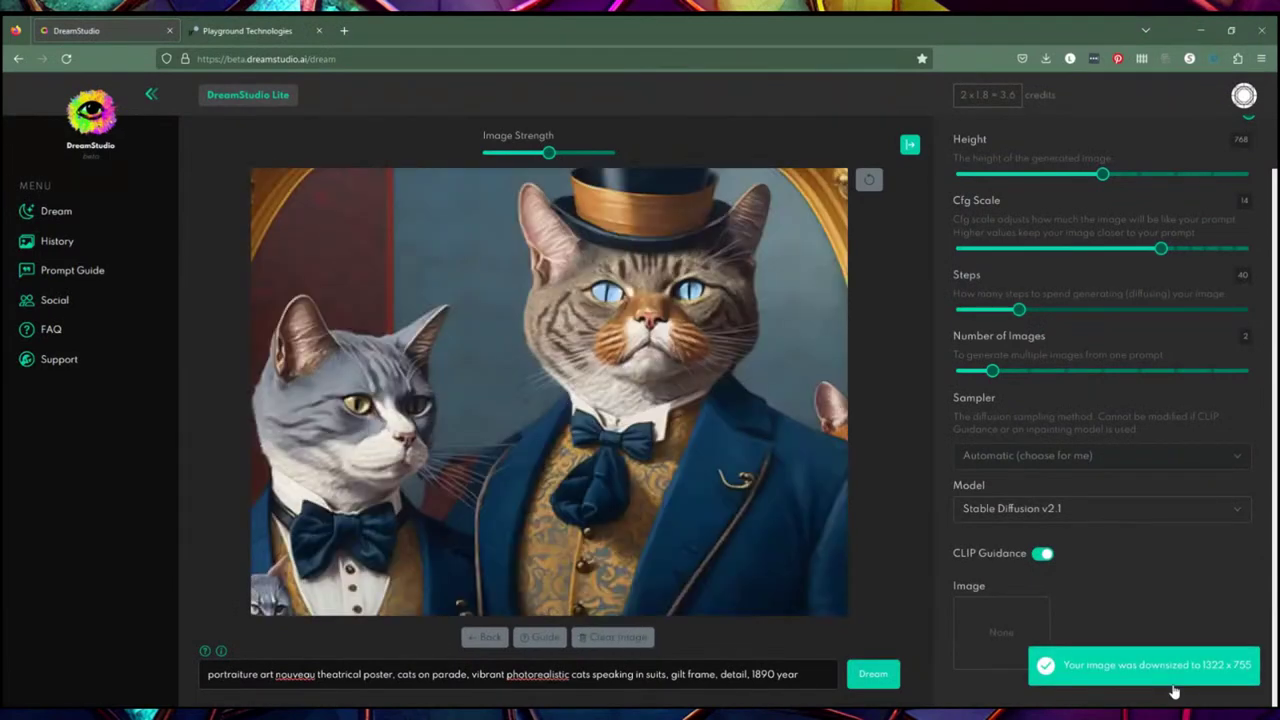
click(872, 674)
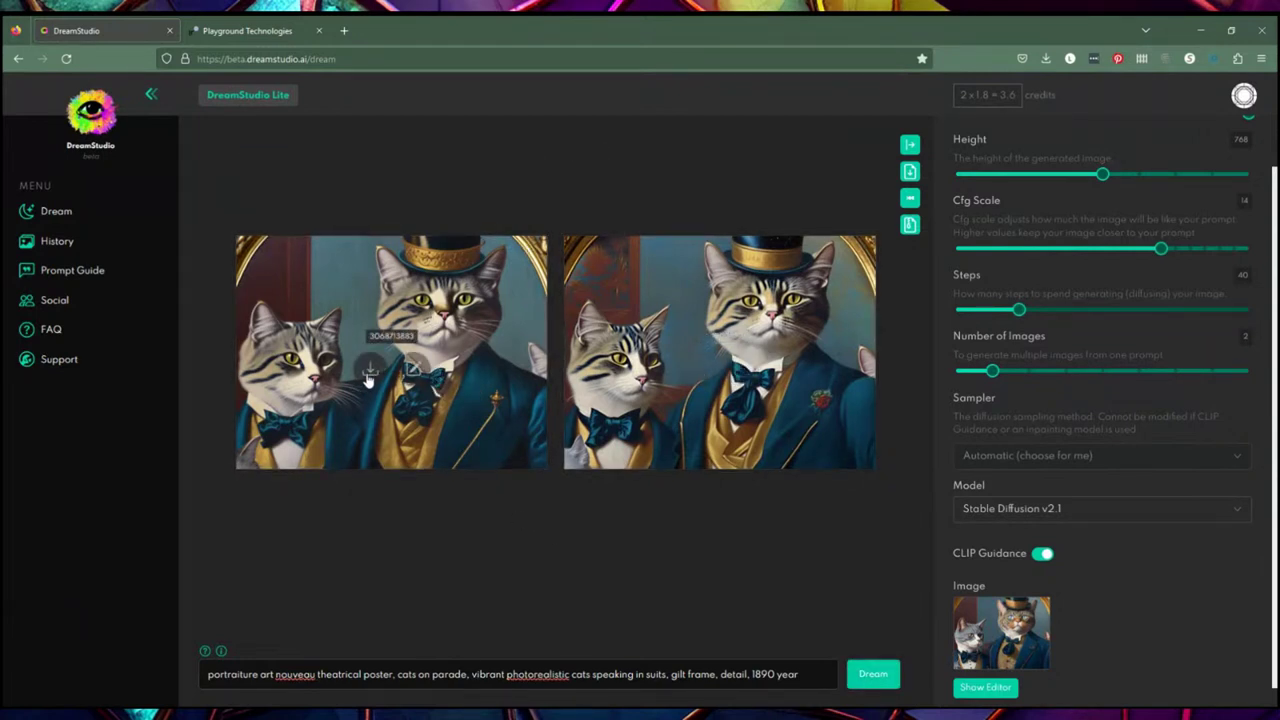
- Download both generated cat portraits
click(369, 374)
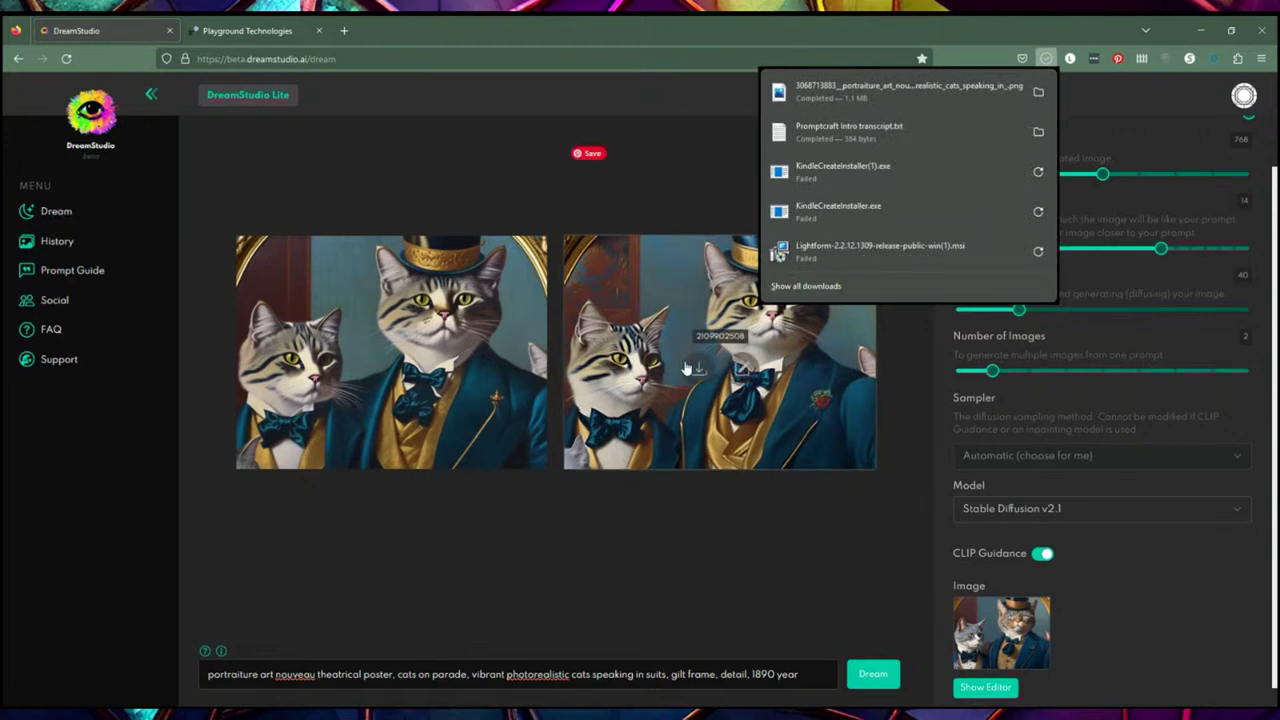
click(690, 369)
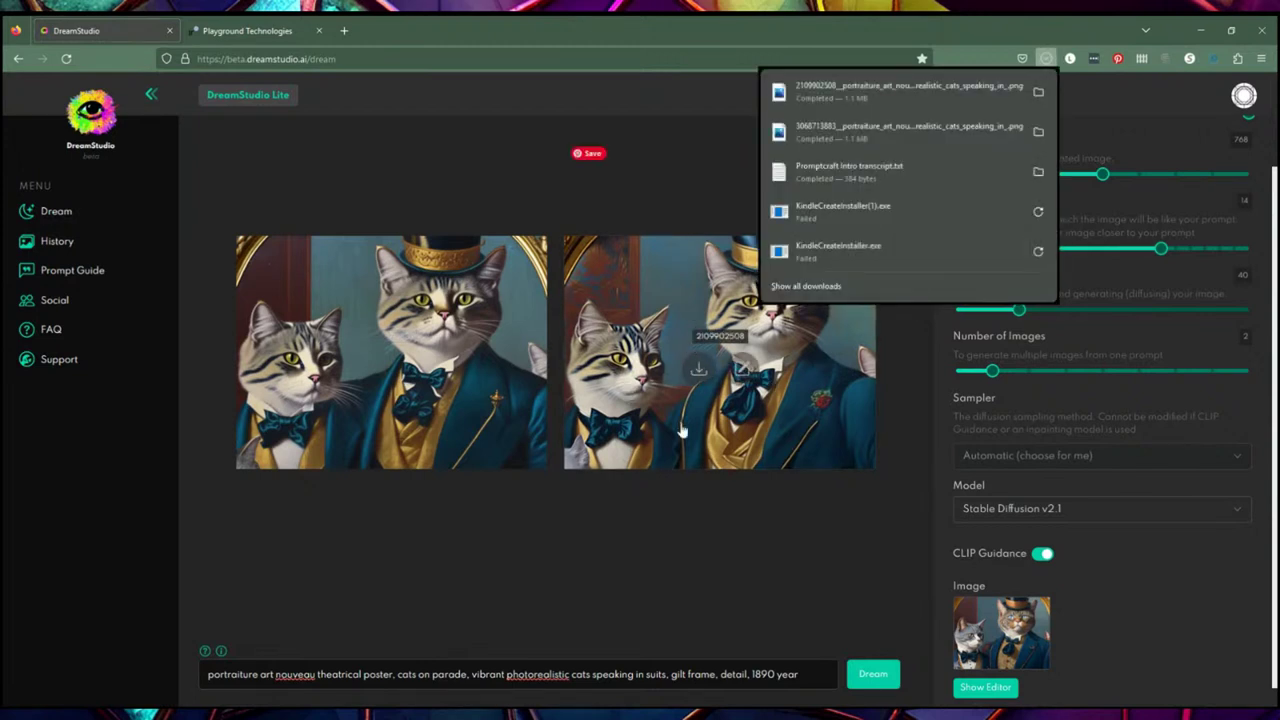
- Open the second cat portrait for editing, raise its image strength to about three quarters, and add "family" at the start of the prompt
click(743, 376)
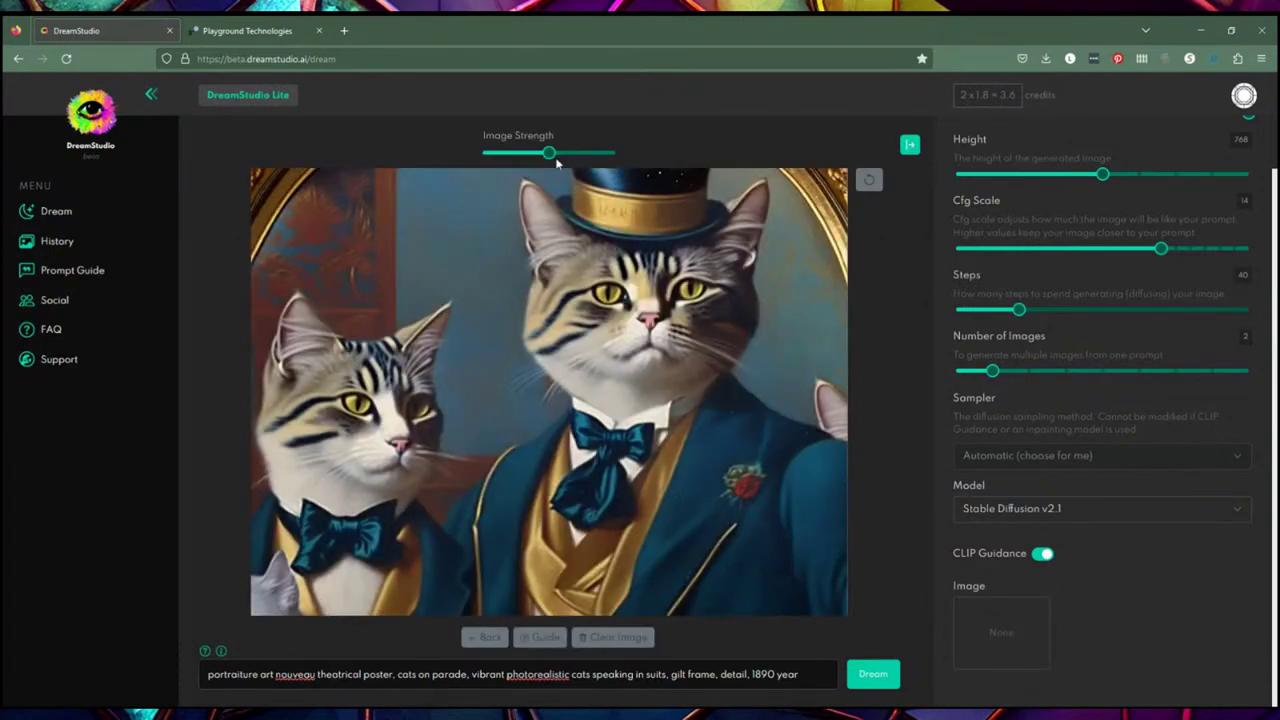
drag(548, 153, 580, 151)
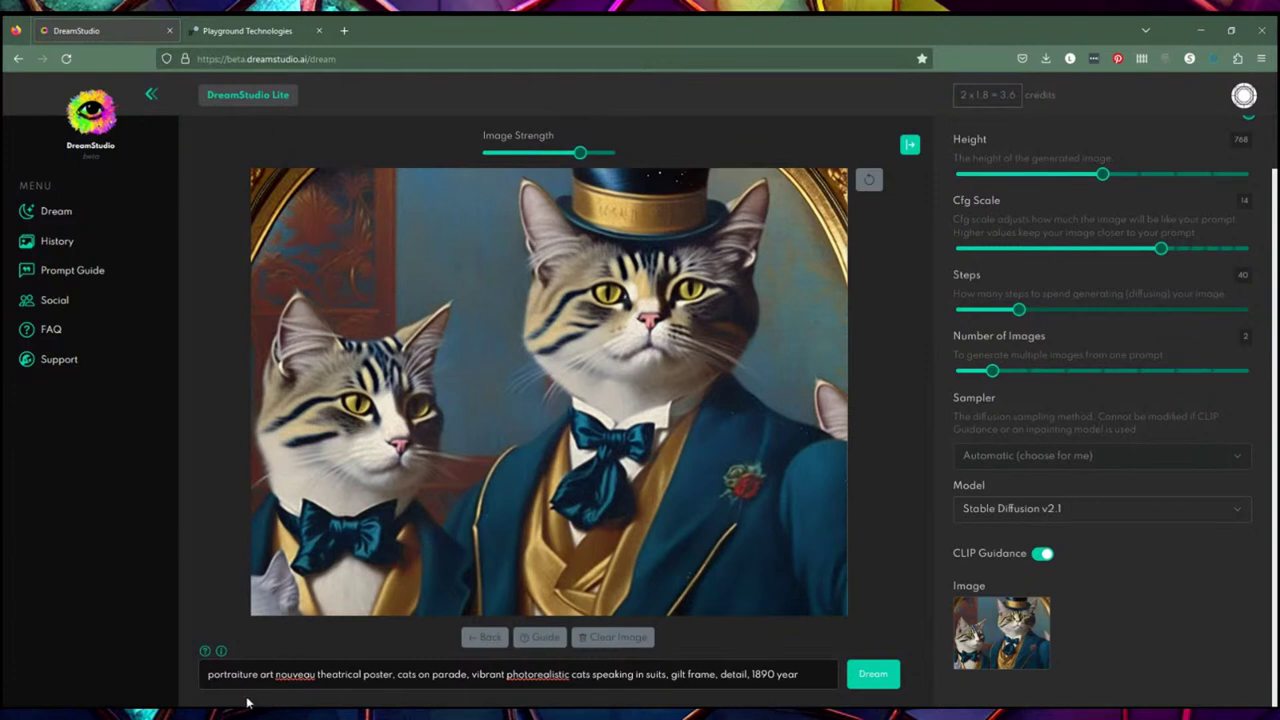
click(210, 675)
text(family)
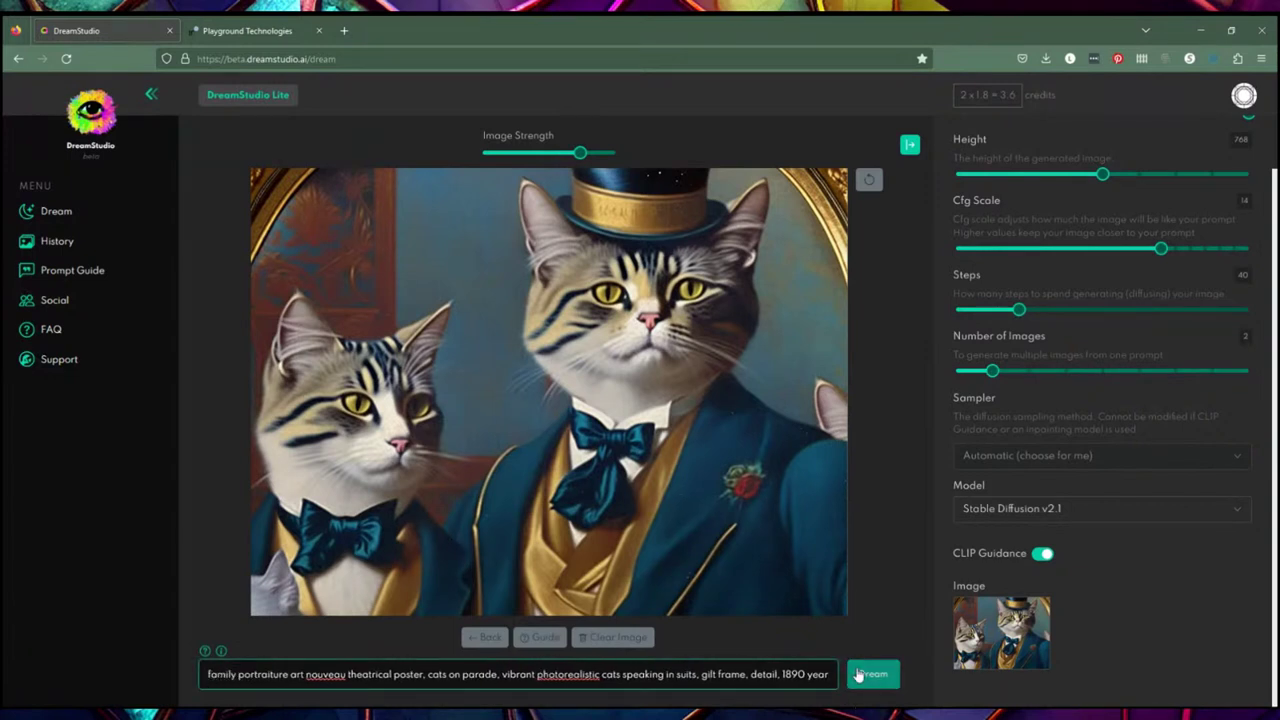
- Lower the source image strength to 25% and generate new images from the family cat portrait prompt
drag(580, 152, 514, 152)
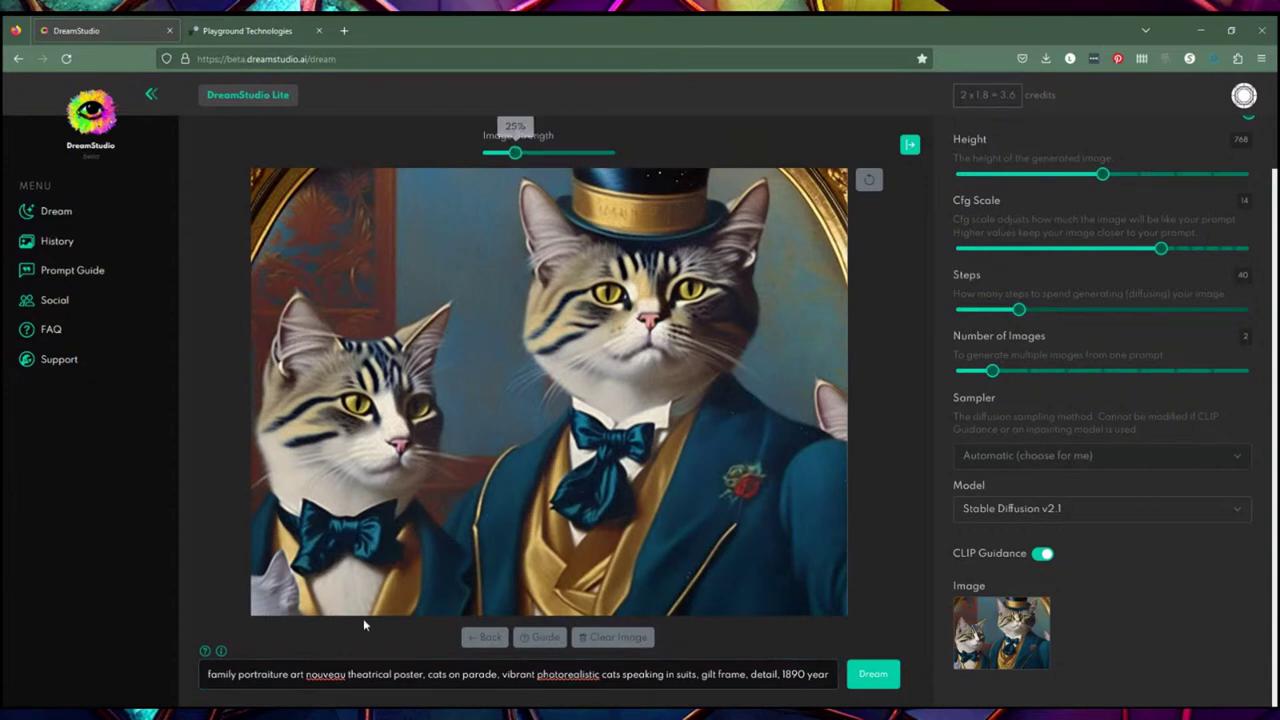
click(873, 672)
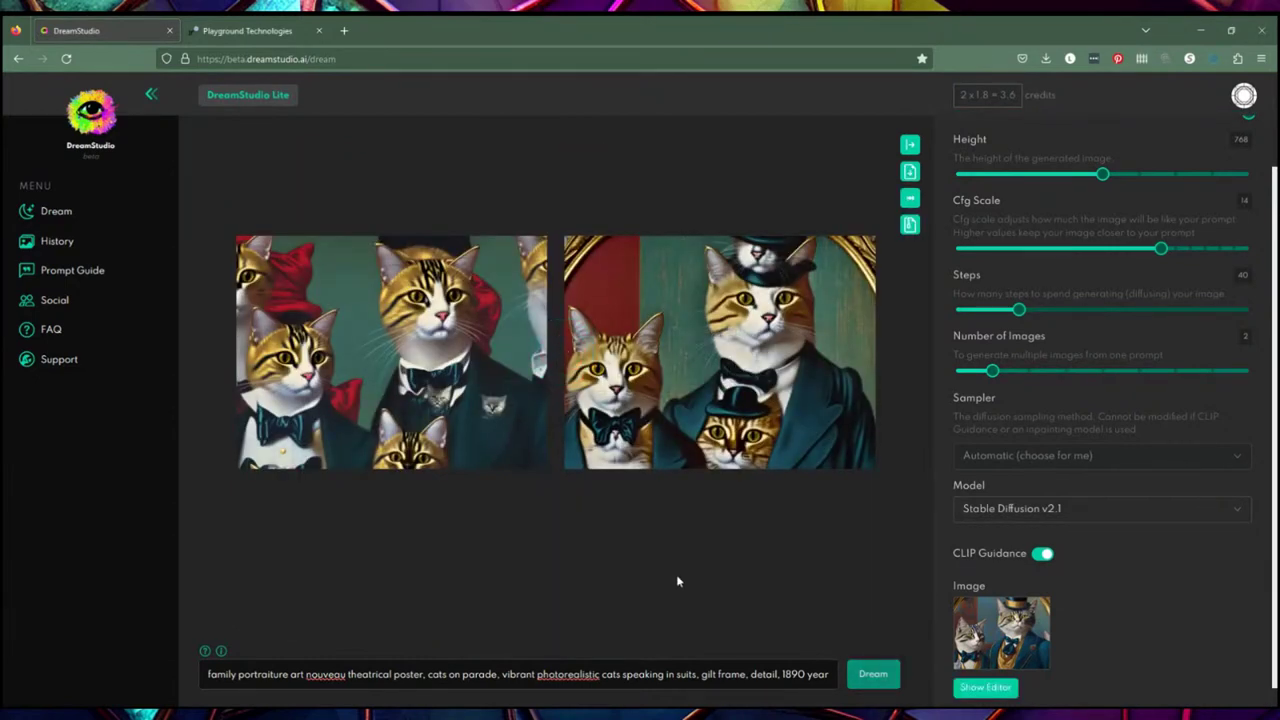
mouse_move(770, 277)
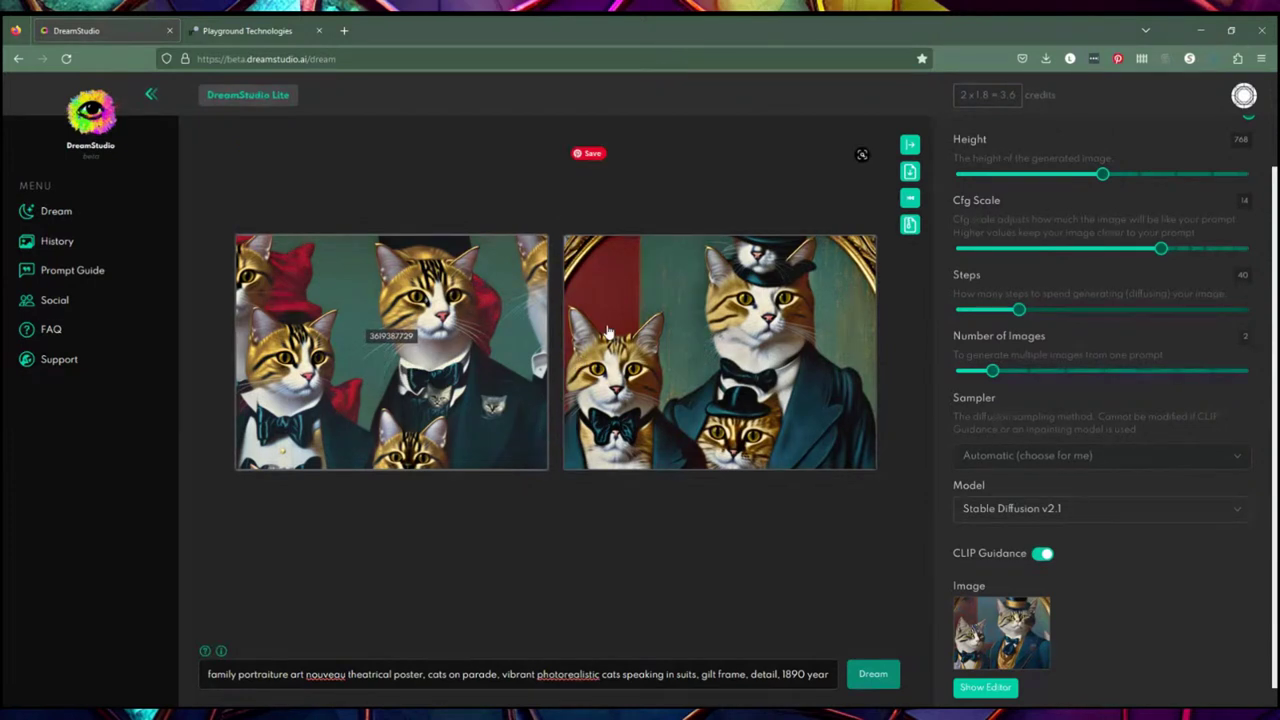
- Insert ", realistic felines," after "family portraiture" in the prompt and raise the Cfg Scale to 17
click(292, 674)
text(, realis)
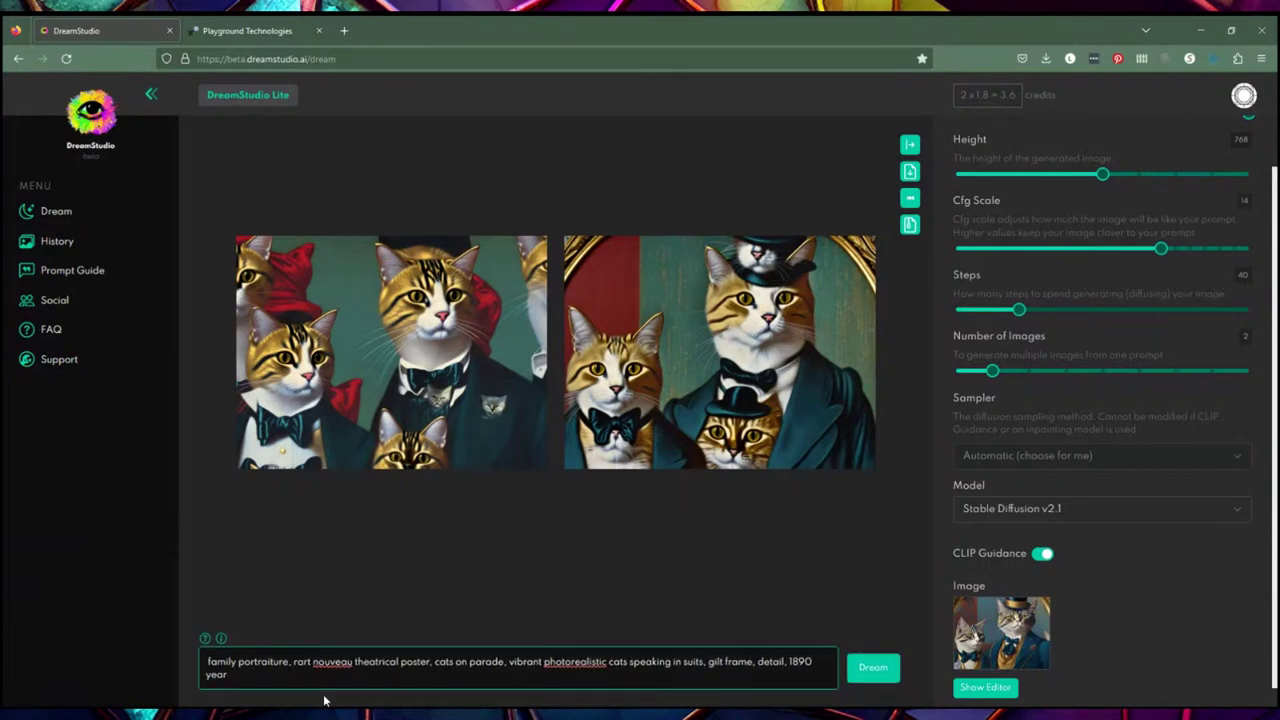
text(tic fe)
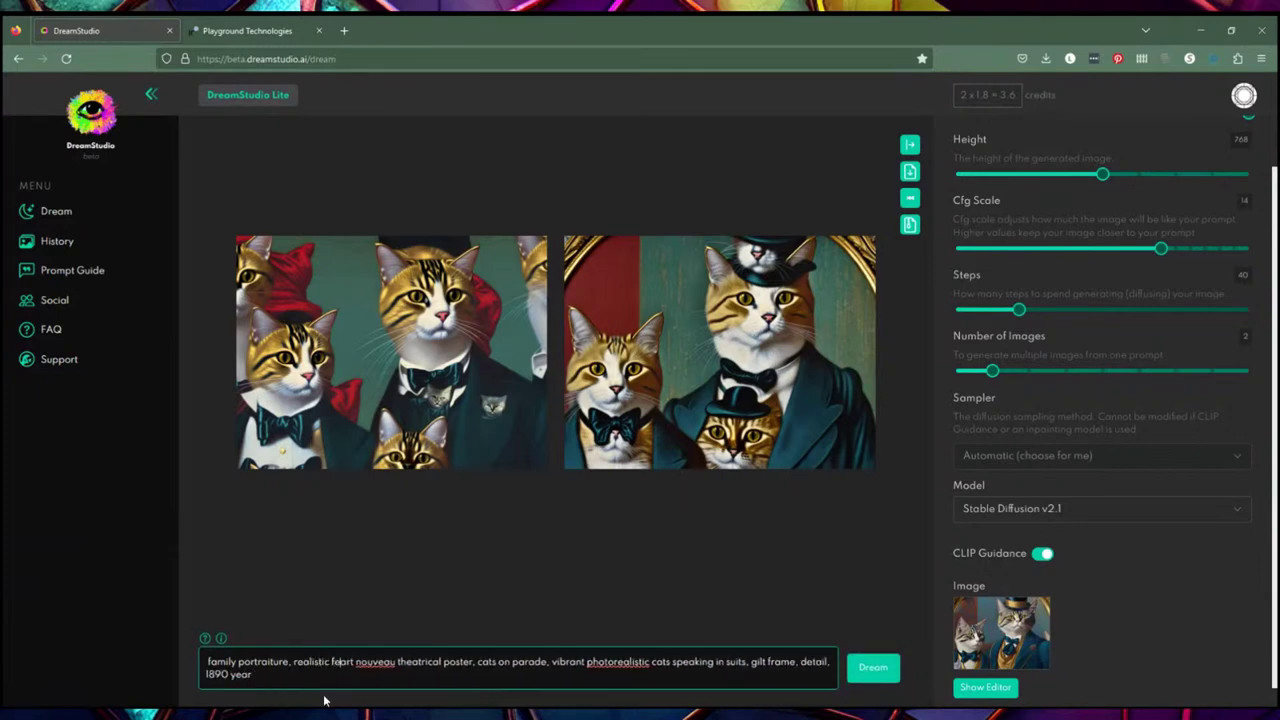
text(lines,)
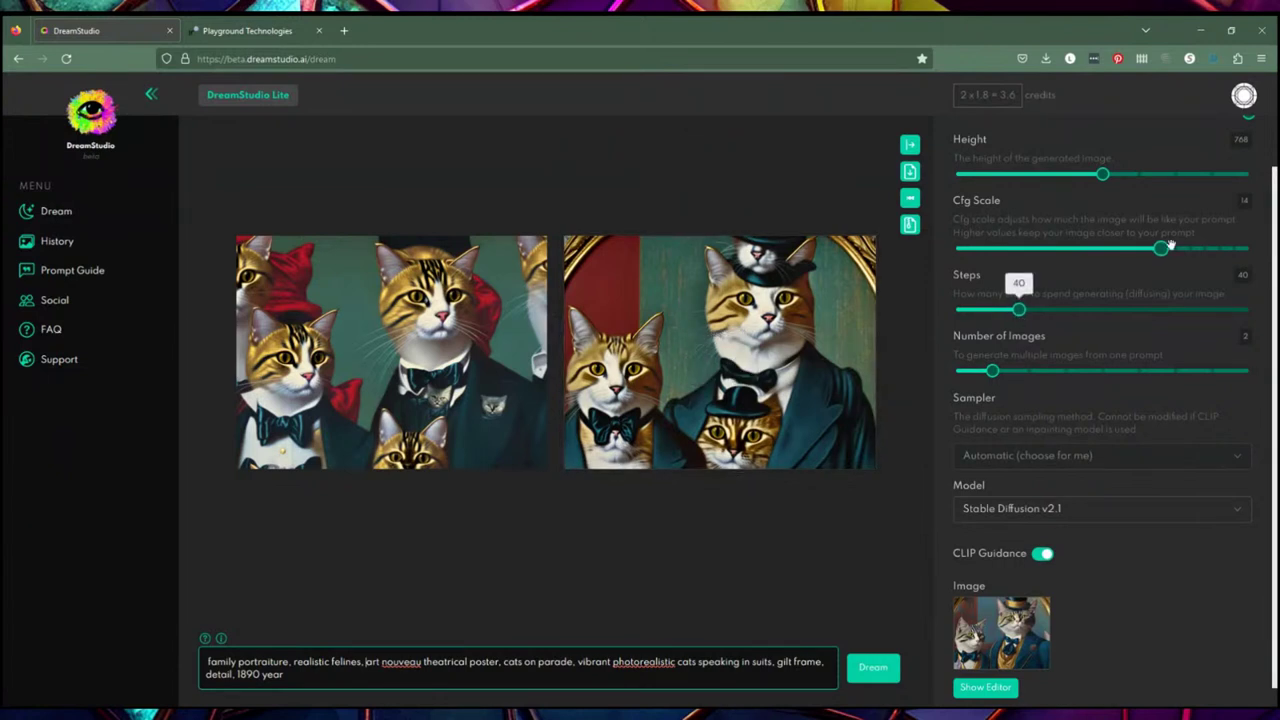
drag(1184, 251, 1202, 250)
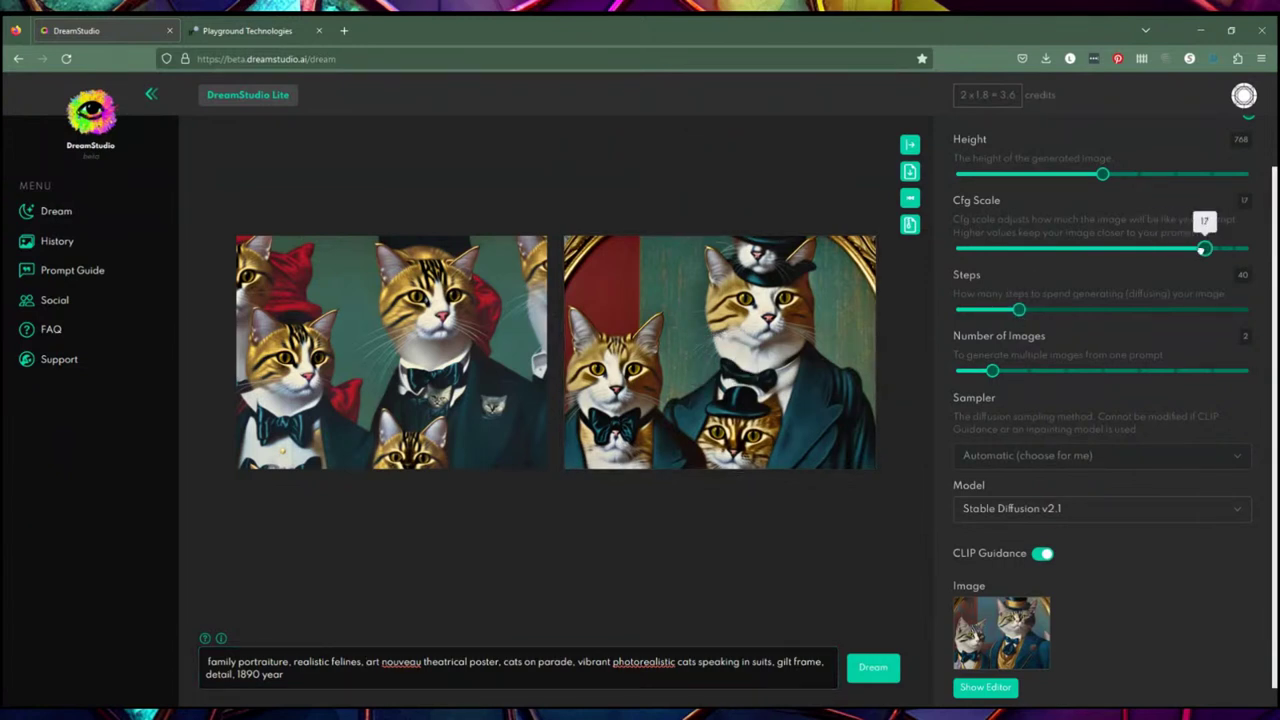